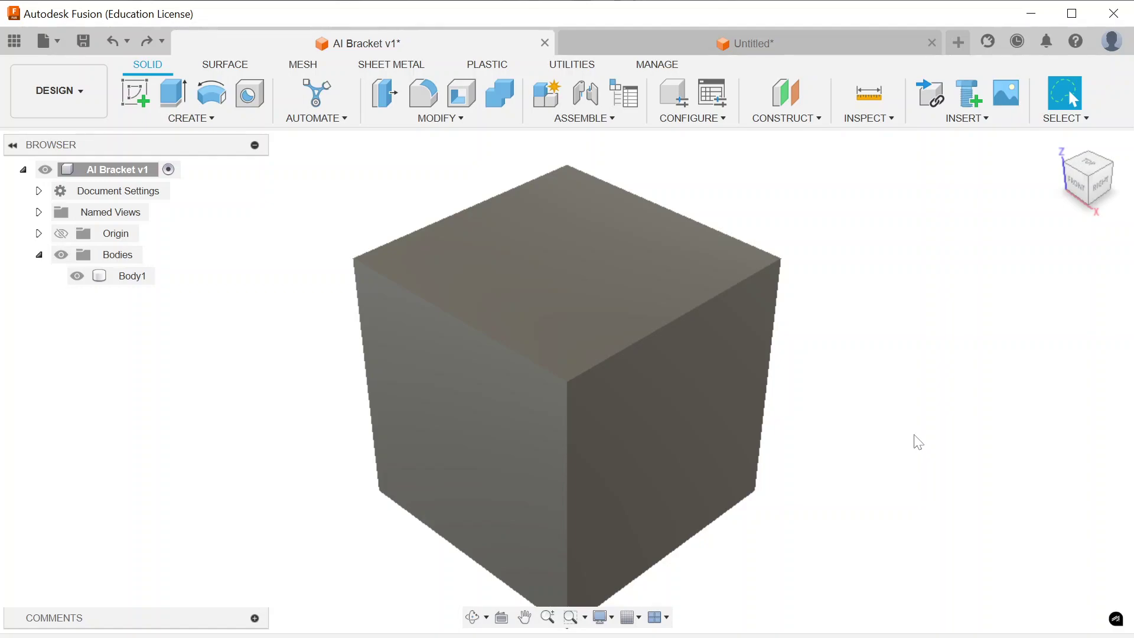
Create a cylinder of 0.125 in diameter and 0.125 in height near the middle of the cube's front face
{"action": "left_click", "coordinate": [564, 256]}
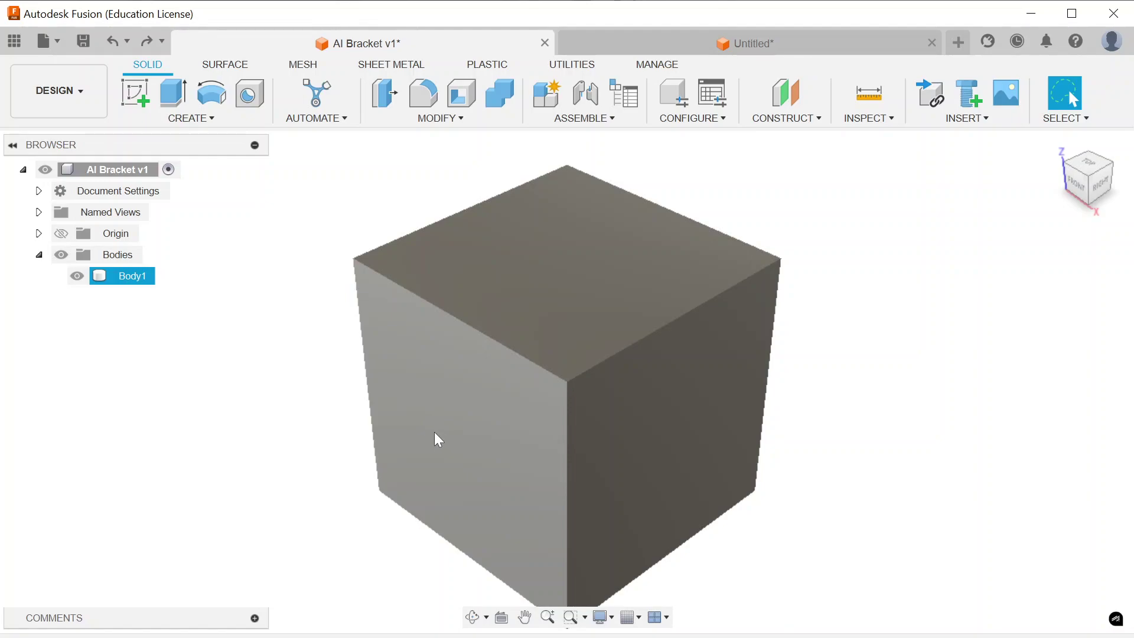
{"action": "left_click", "coordinate": [201, 121]}
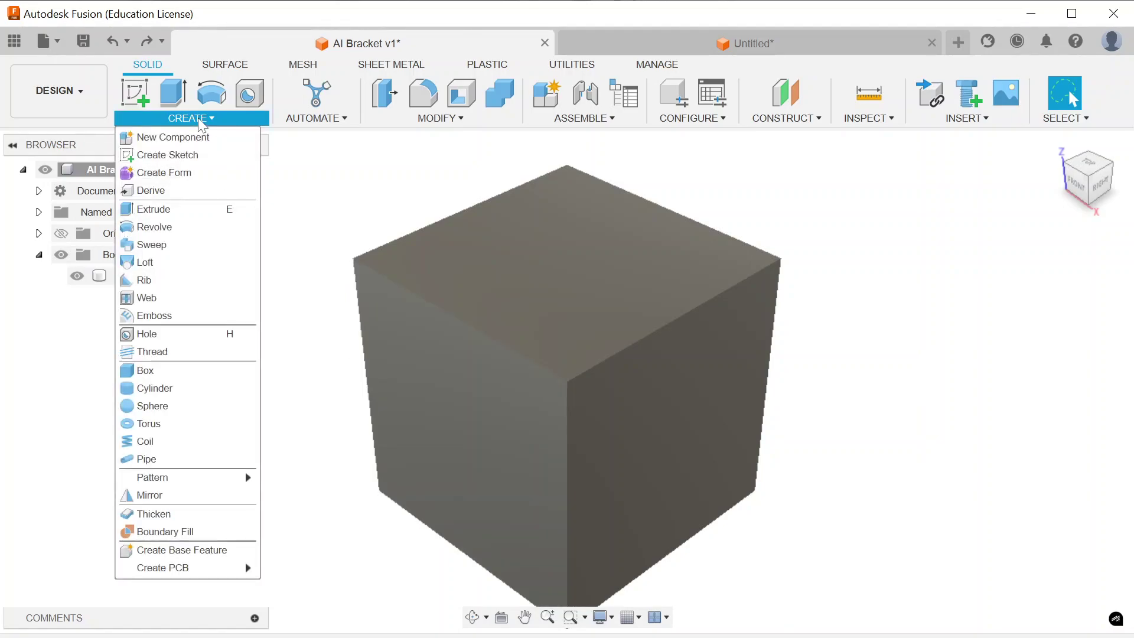
{"action": "left_click", "coordinate": [155, 388]}
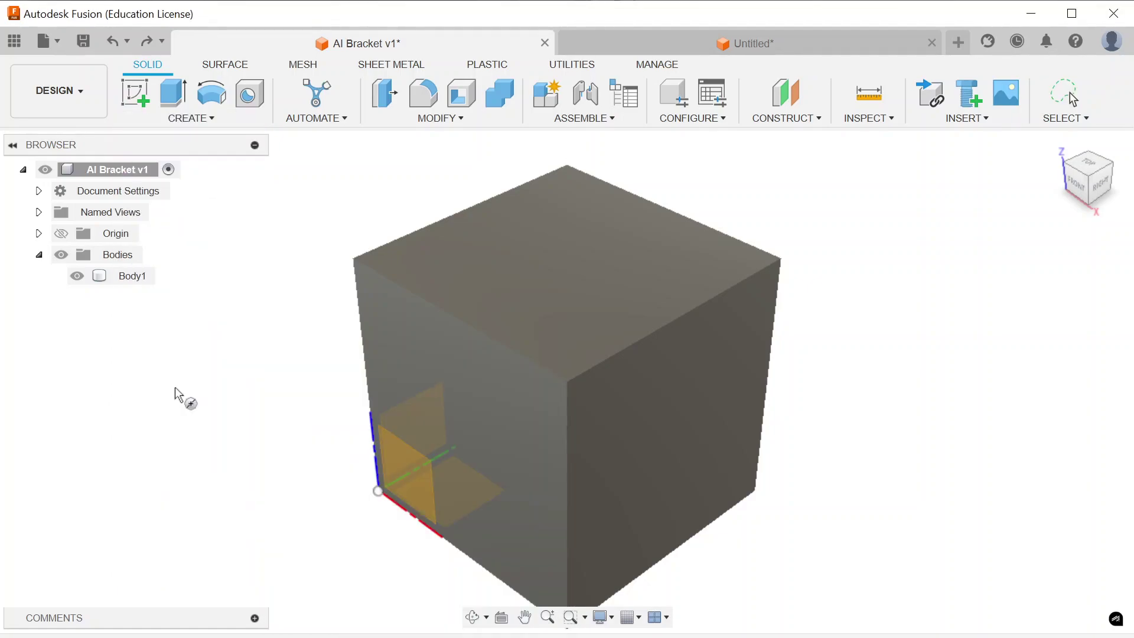
{"action": "left_click", "coordinate": [455, 438]}
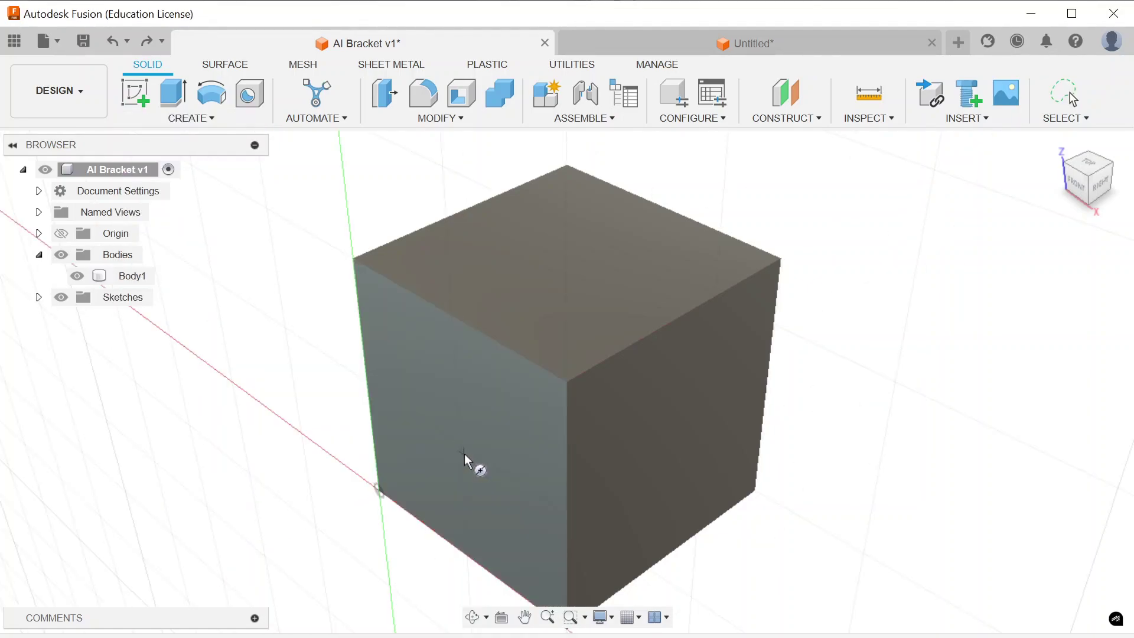
{"action": "left_click", "coordinate": [461, 443]}
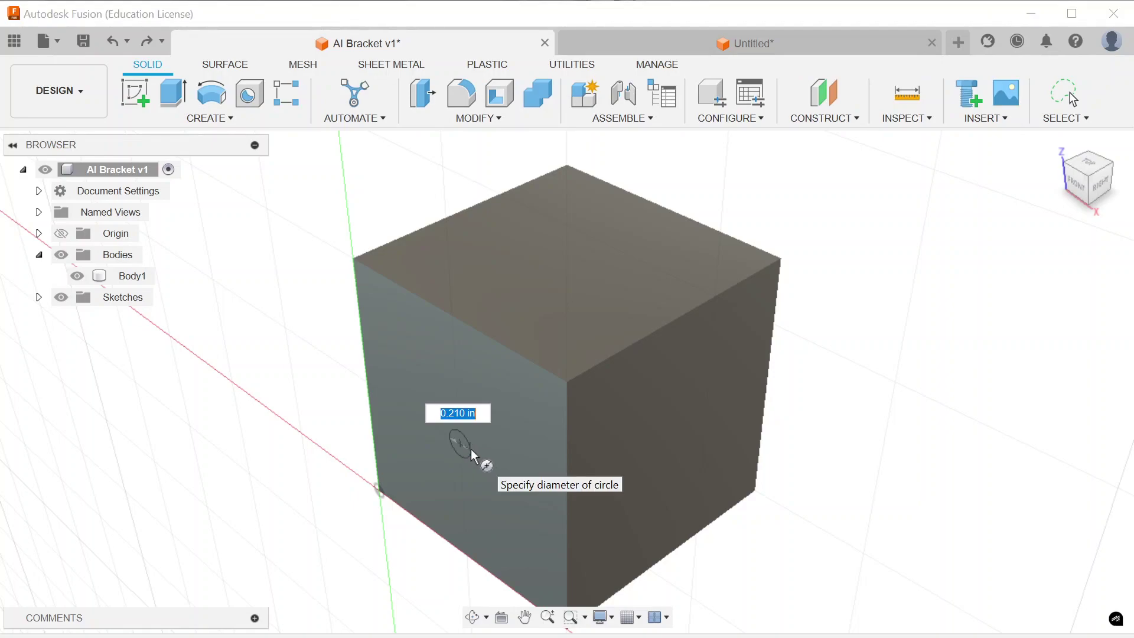
{"action": "type", "text": ".12"}
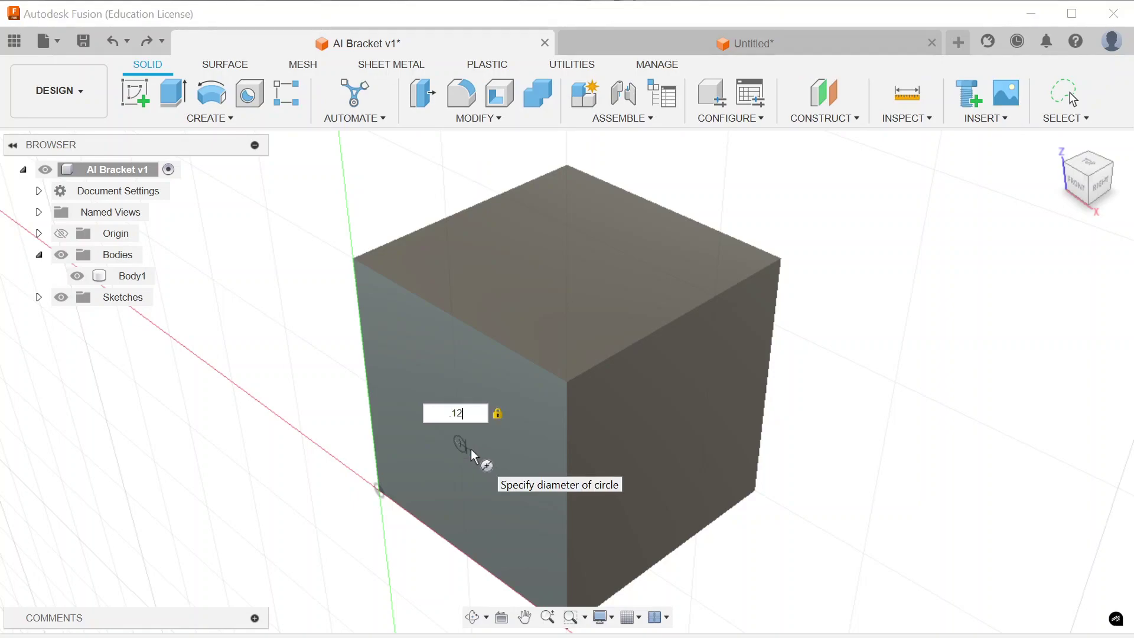
{"action": "type", "text": "5"}
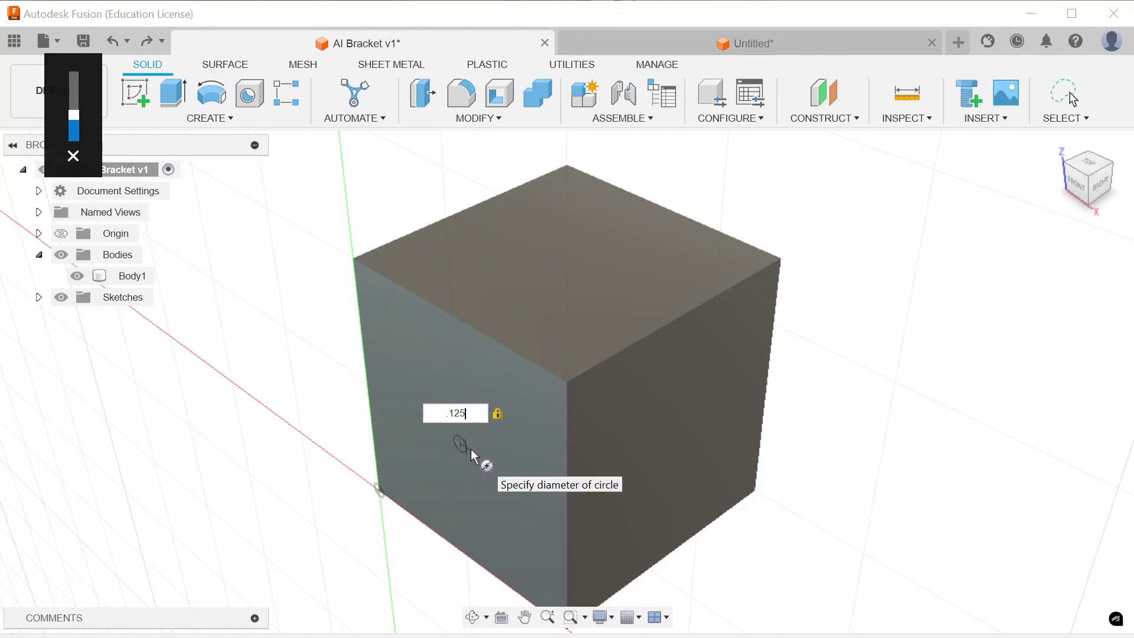
{"action": "key", "text": "Return"}
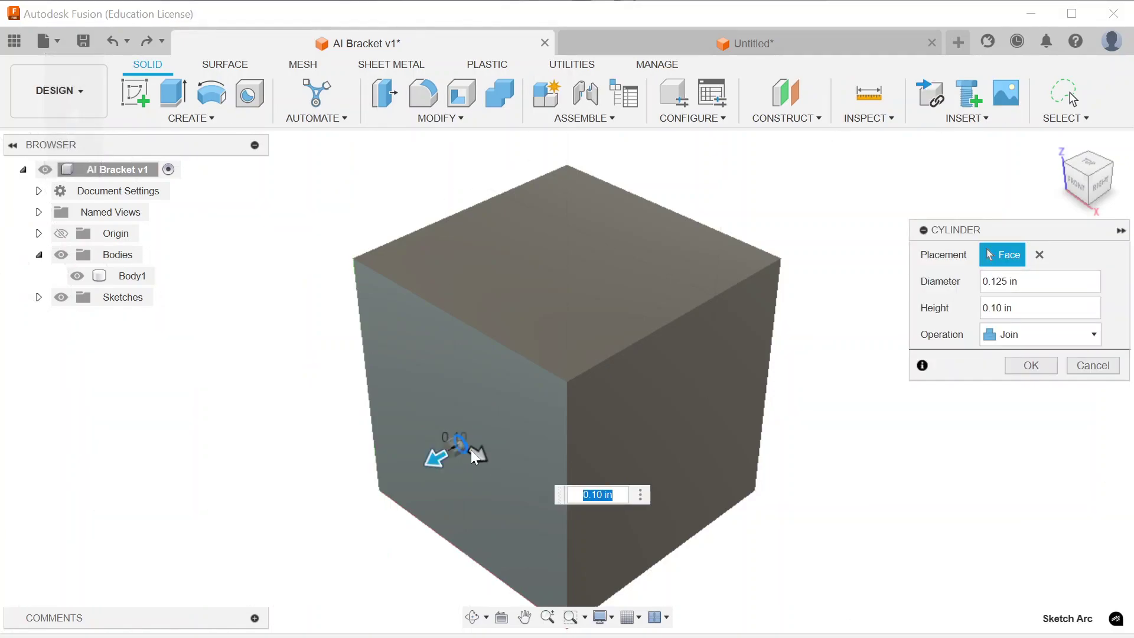
{"action": "type", "text": ".125"}
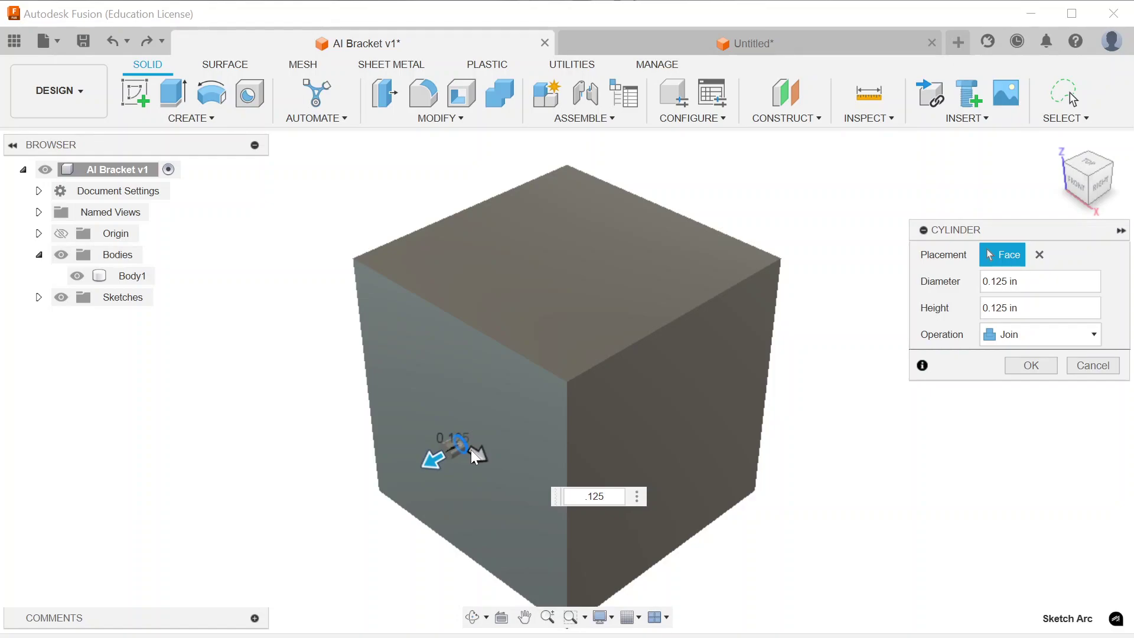
{"action": "key", "text": "Return"}
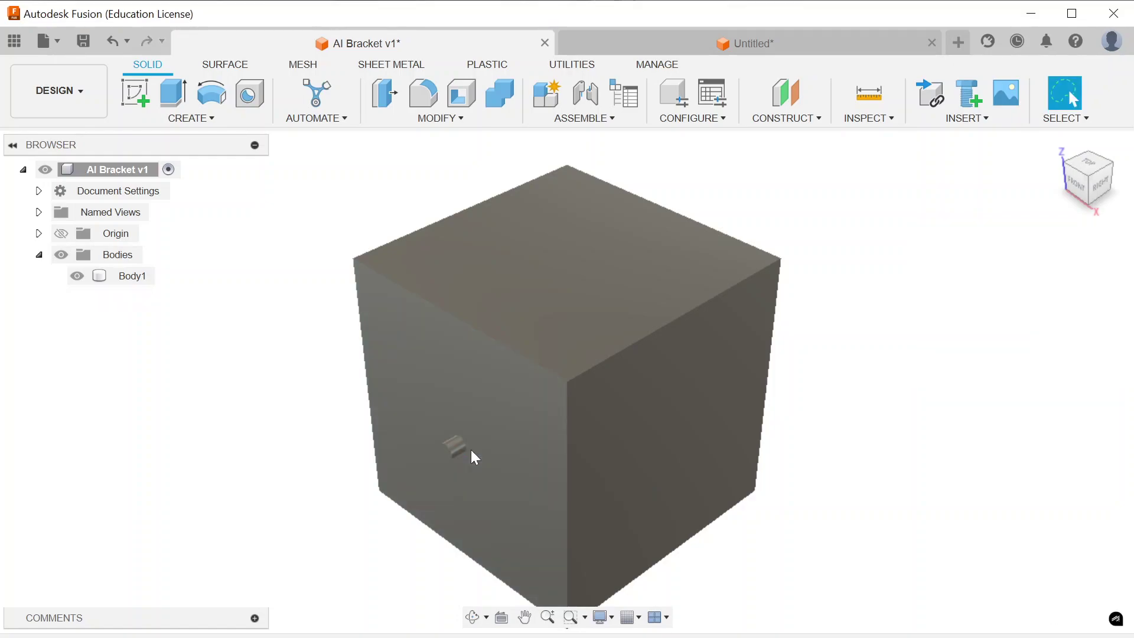
Edit the front face's cylinder feature and change its operation to New Body
{"action": "left_click", "coordinate": [454, 448]}
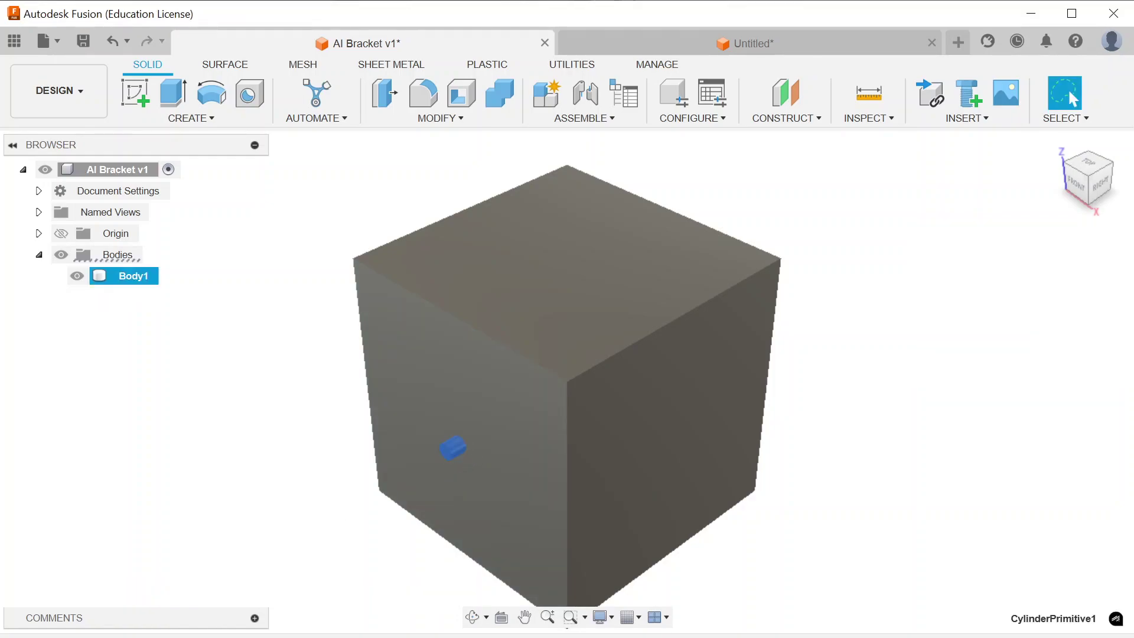
{"action": "right_click", "coordinate": [166, 437]}
{"action": "left_click", "coordinate": [243, 473]}
{"action": "left_click", "coordinate": [1011, 336]}
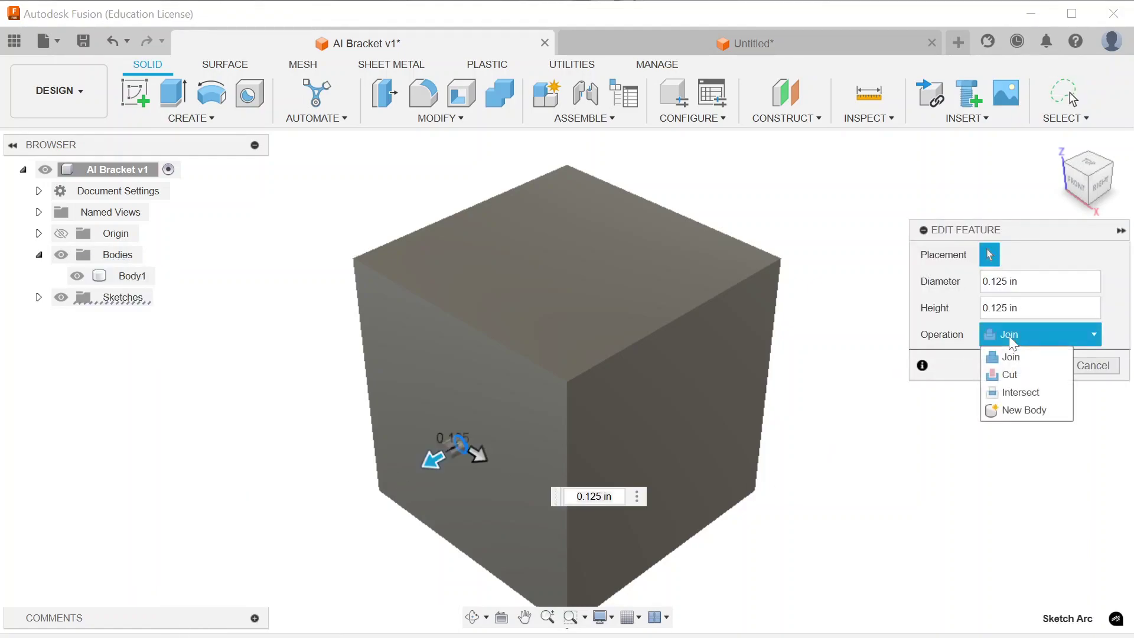
{"action": "left_click", "coordinate": [1028, 410]}
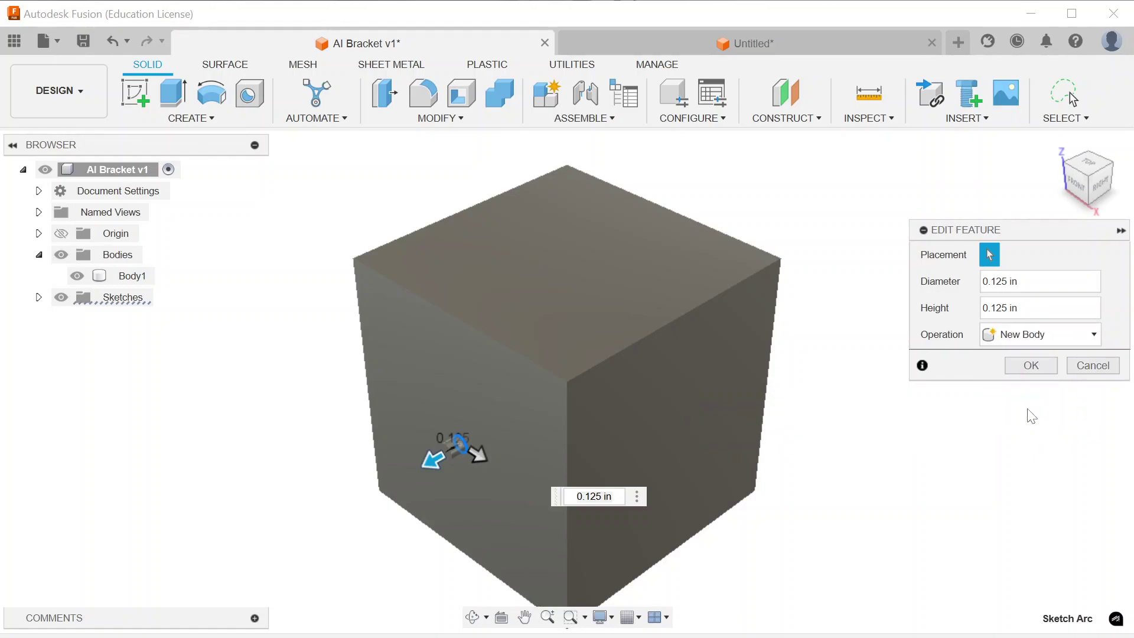
{"action": "left_click", "coordinate": [1032, 366]}
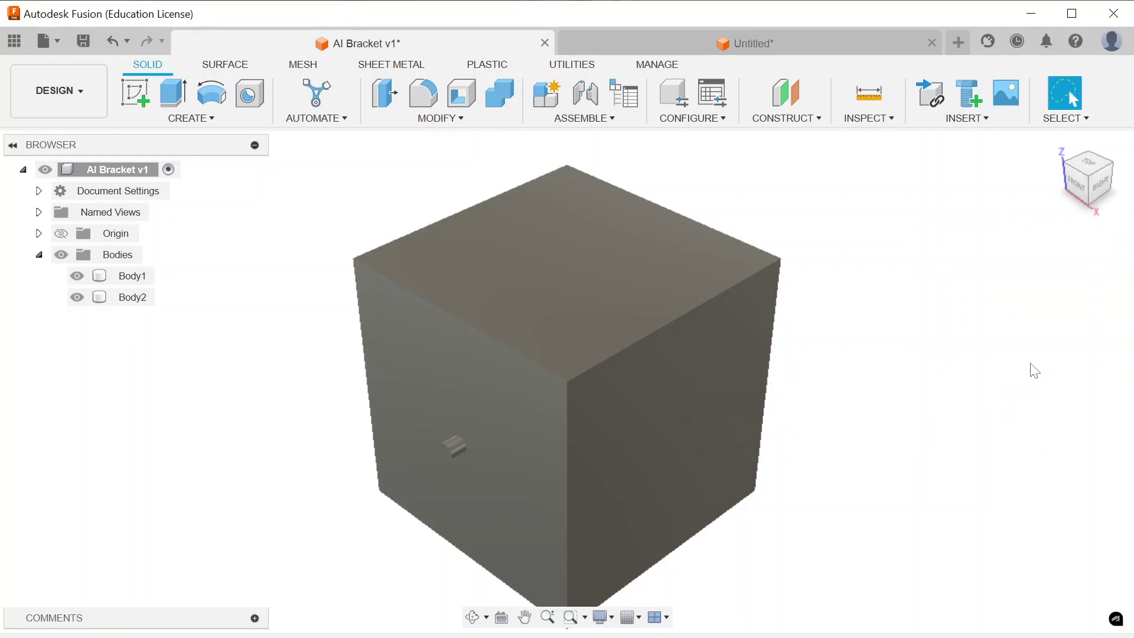
Create a cylinder of 0.125 in diameter and 0.10 in height as a new body near the middle of the cube's right face
{"action": "left_click", "coordinate": [195, 119]}
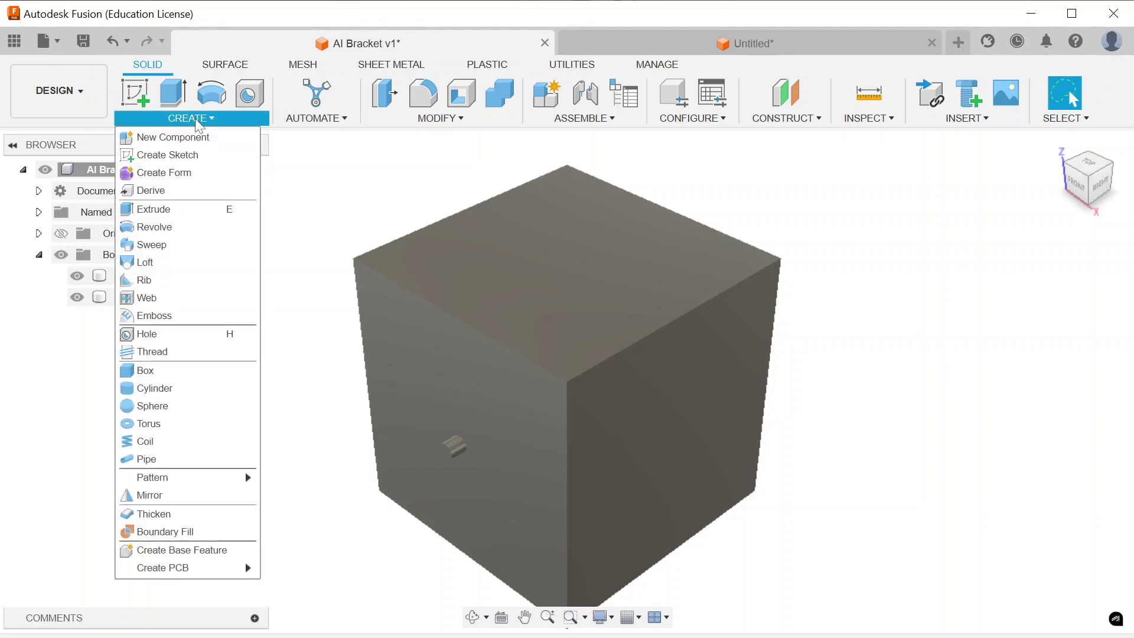
{"action": "left_click", "coordinate": [166, 388]}
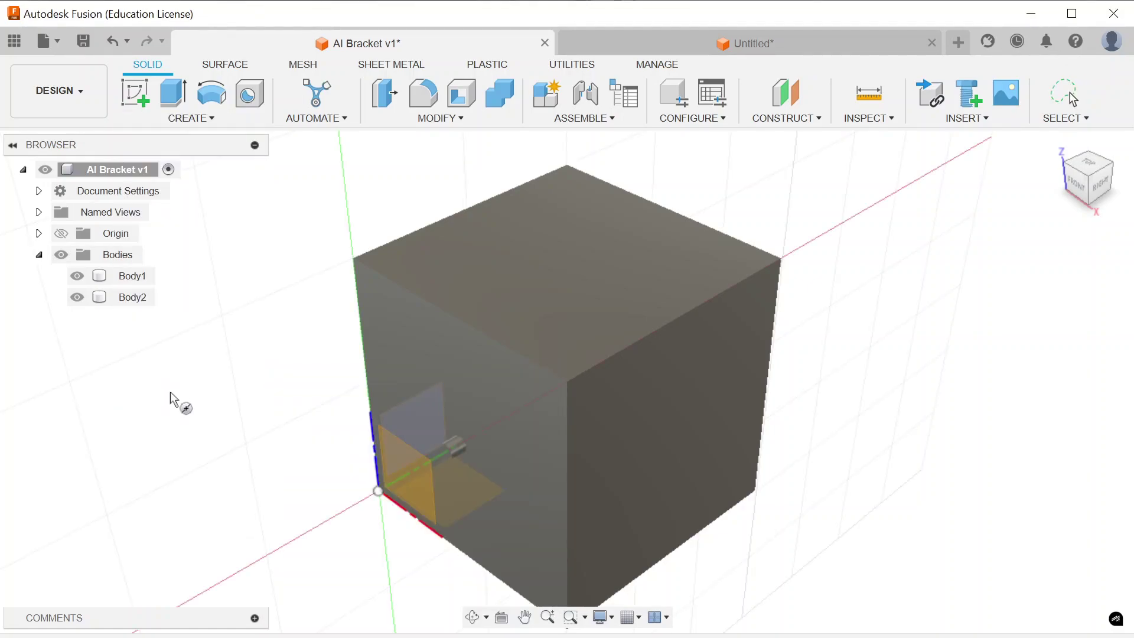
{"action": "left_click", "coordinate": [593, 552]}
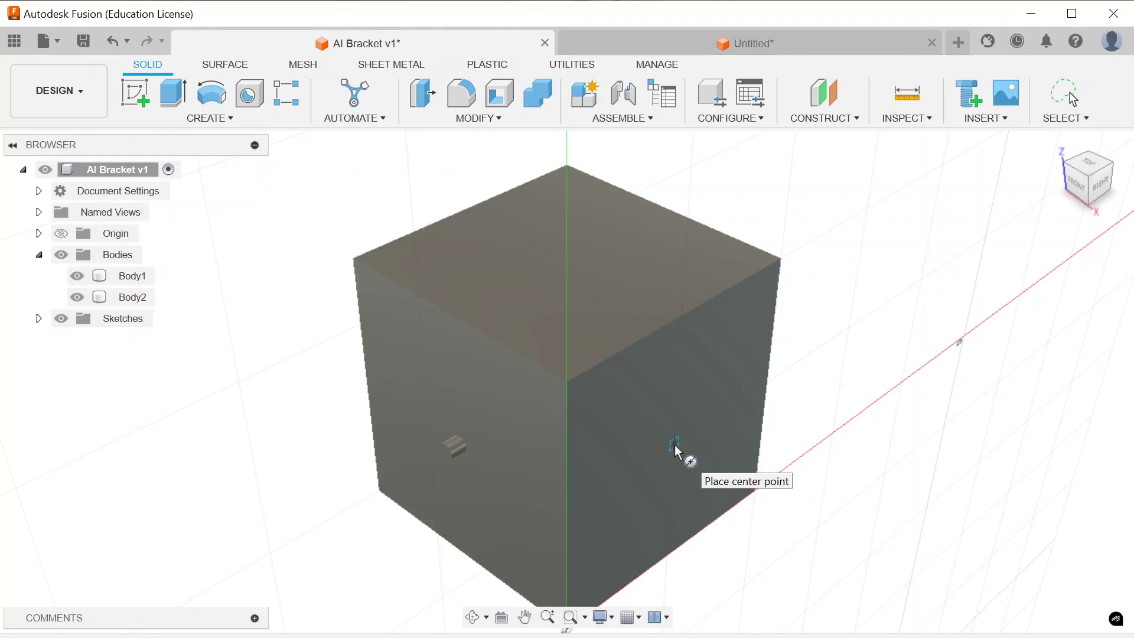
{"action": "left_click", "coordinate": [683, 450]}
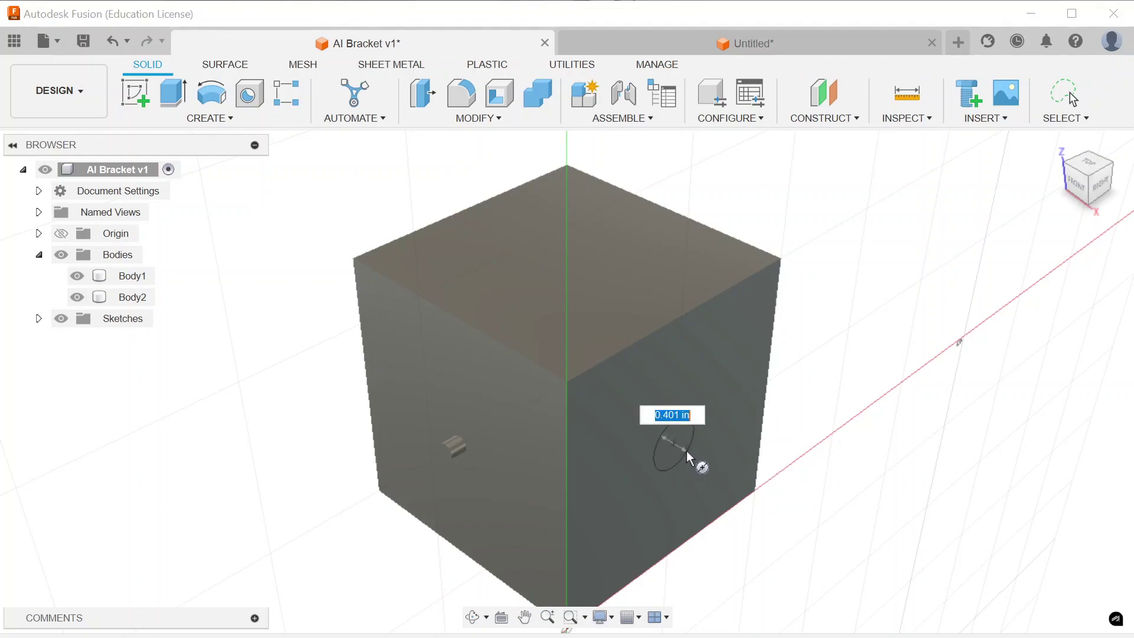
{"action": "type", "text": ".125"}
{"action": "key", "text": "Return"}
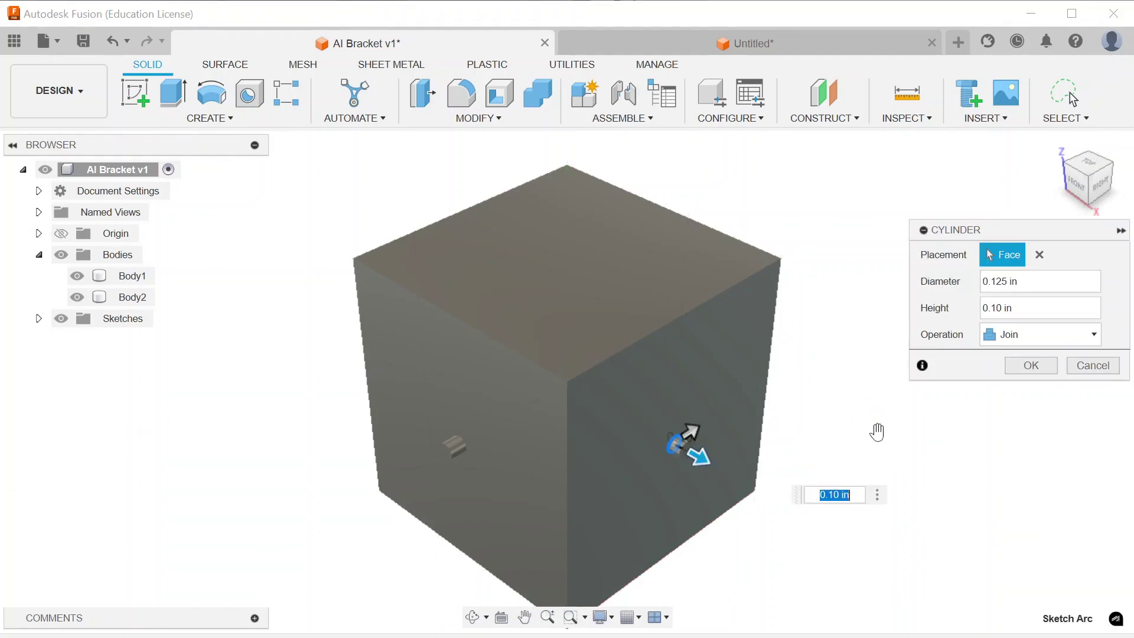
{"action": "left_click", "coordinate": [1038, 336]}
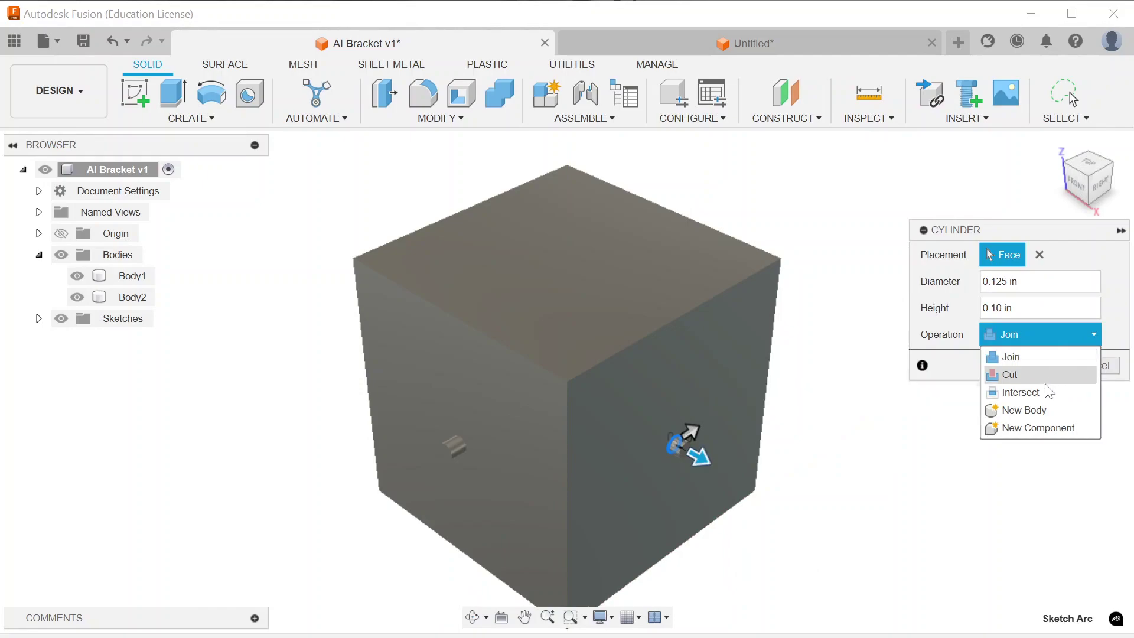
{"action": "left_click", "coordinate": [1037, 412]}
{"action": "left_click", "coordinate": [1031, 366]}
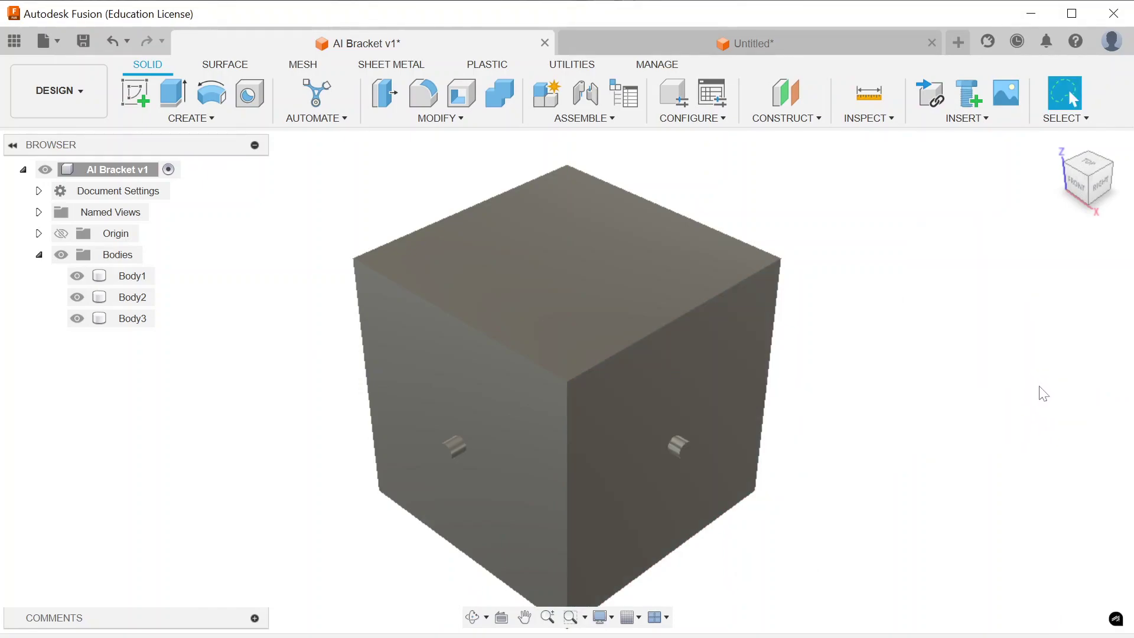
Create a cylinder of 0.125 in diameter and 0.125 in height as a new body near the middle of the cube's top face
{"action": "left_click", "coordinate": [210, 119]}
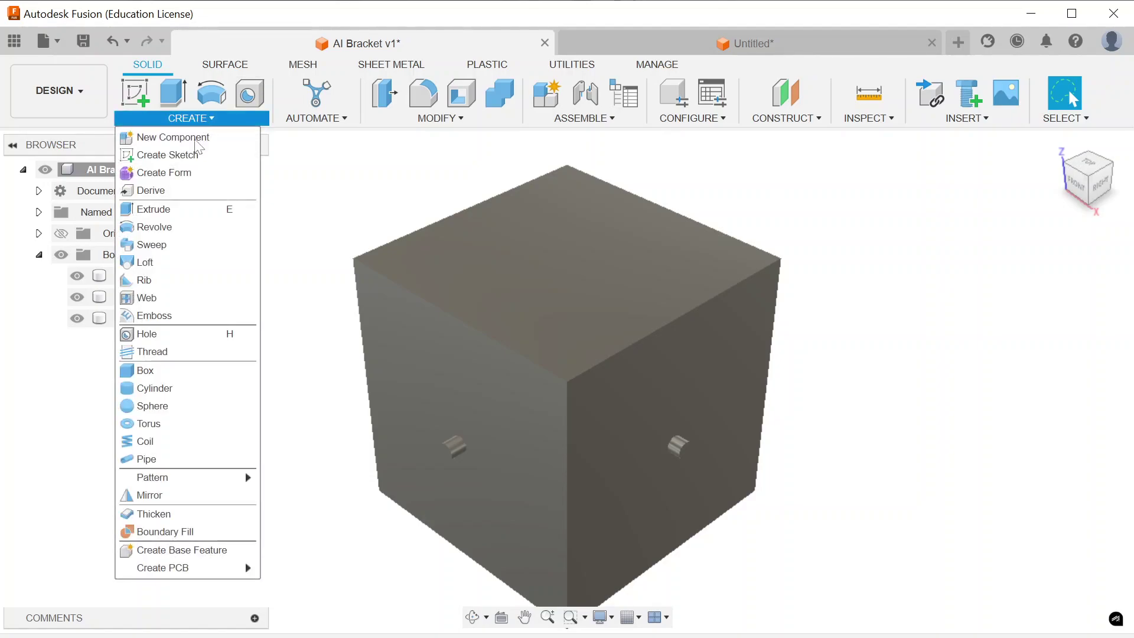
{"action": "left_click", "coordinate": [155, 388]}
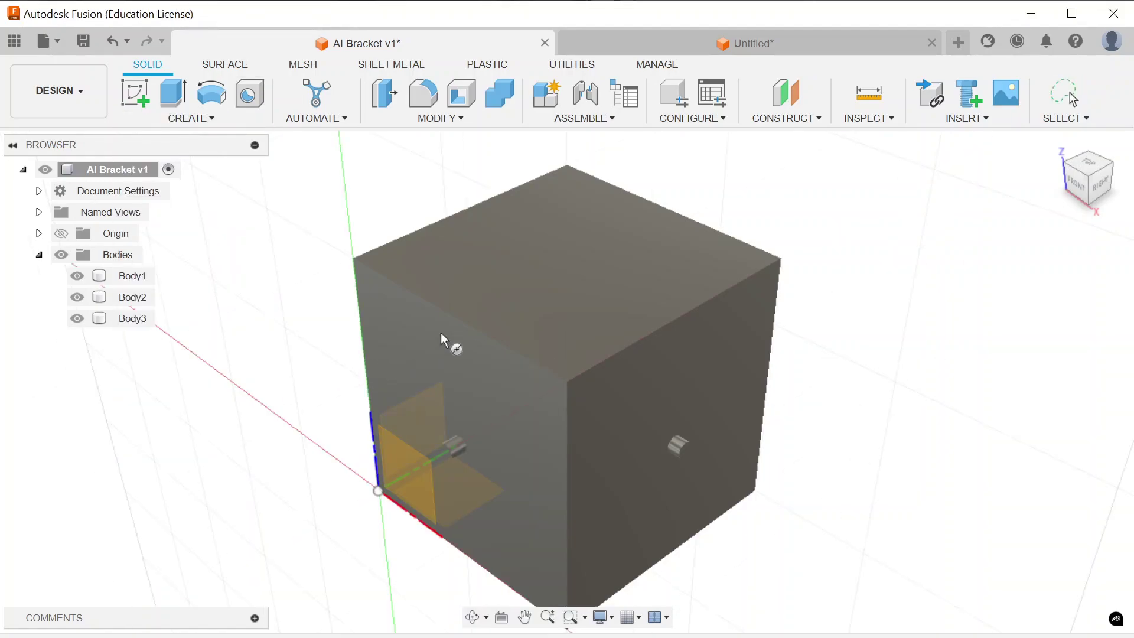
{"action": "left_click", "coordinate": [552, 283]}
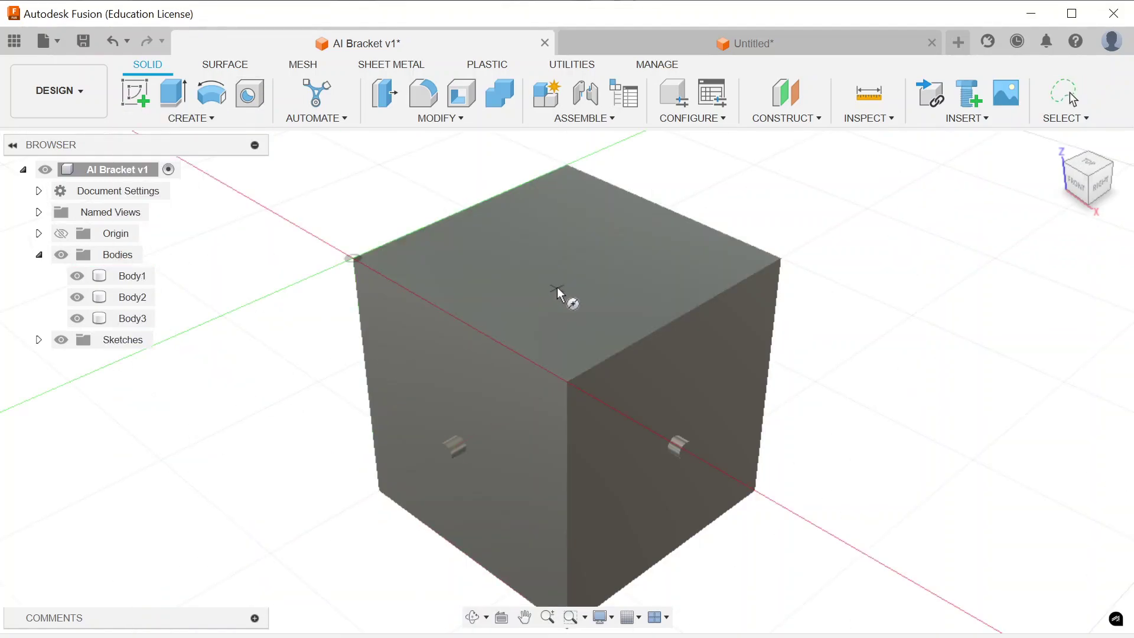
{"action": "left_click", "coordinate": [568, 260]}
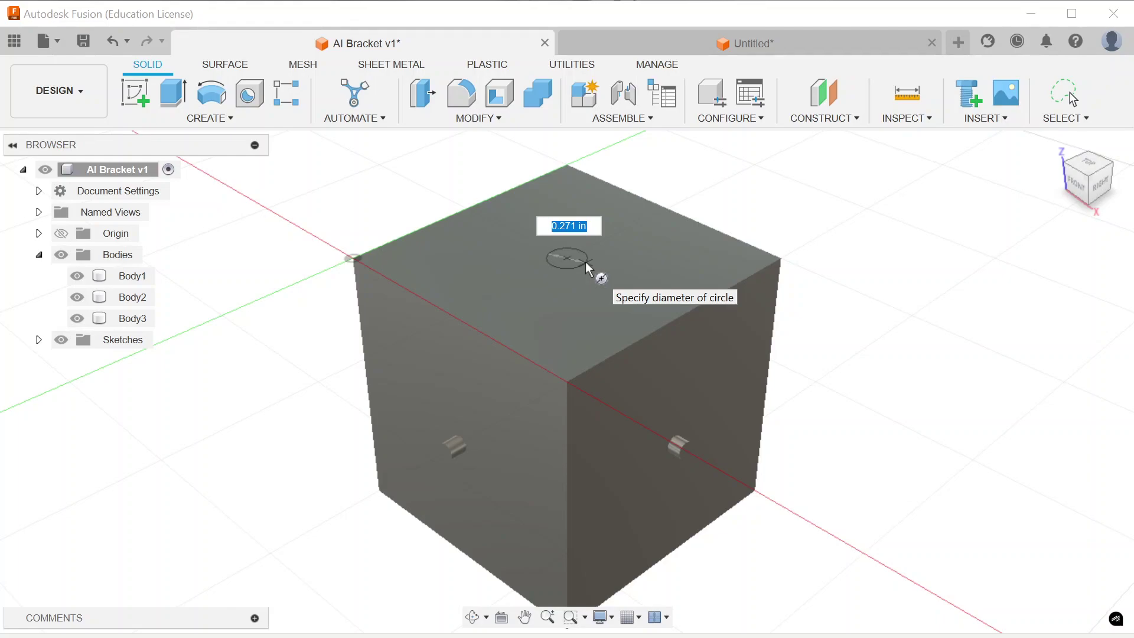
{"action": "key", "text": "BackSpace"}
{"action": "type", "text": "0.125"}
{"action": "key", "text": "Return"}
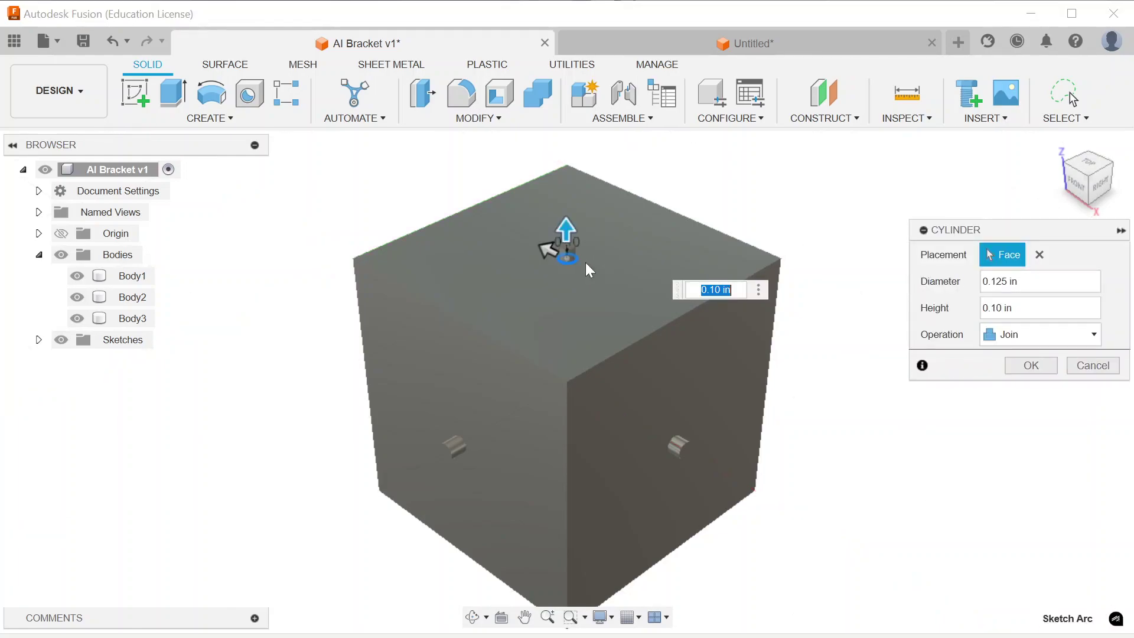
{"action": "left_click", "coordinate": [1014, 341]}
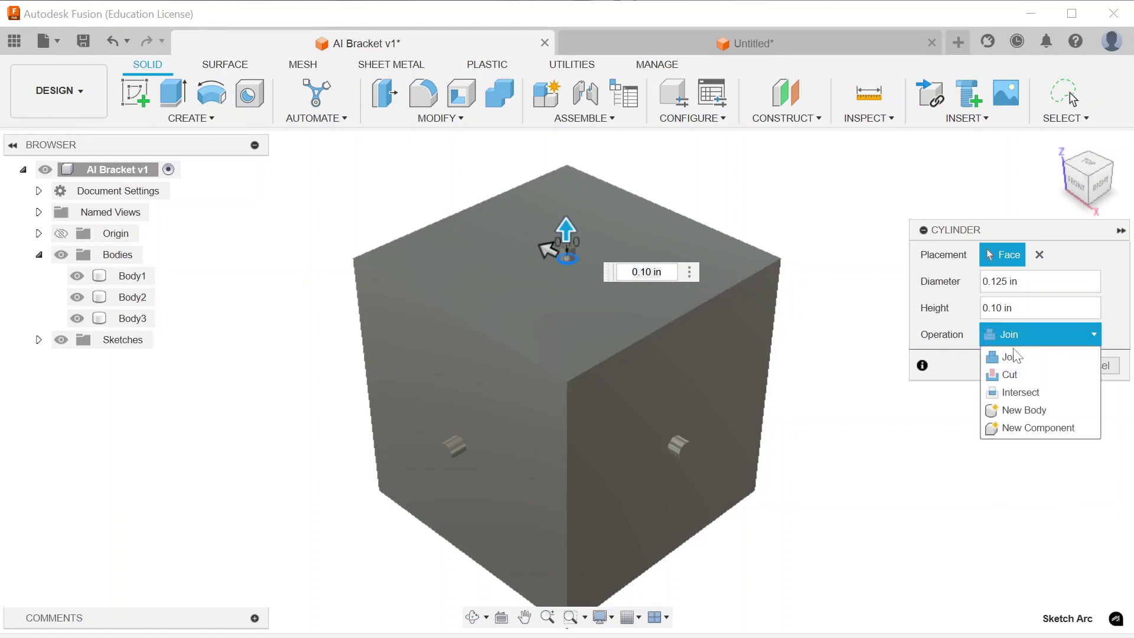
{"action": "left_click", "coordinate": [1025, 407]}
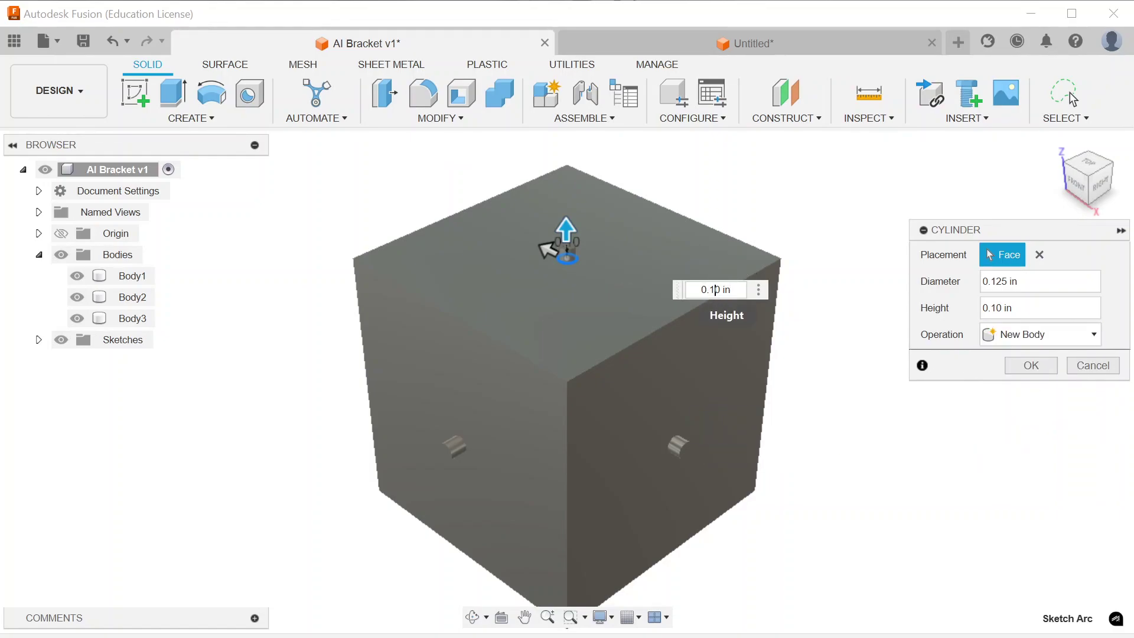
{"action": "type", "text": "0.1250"}
{"action": "key", "text": "Tab"}
{"action": "key", "text": "Return"}
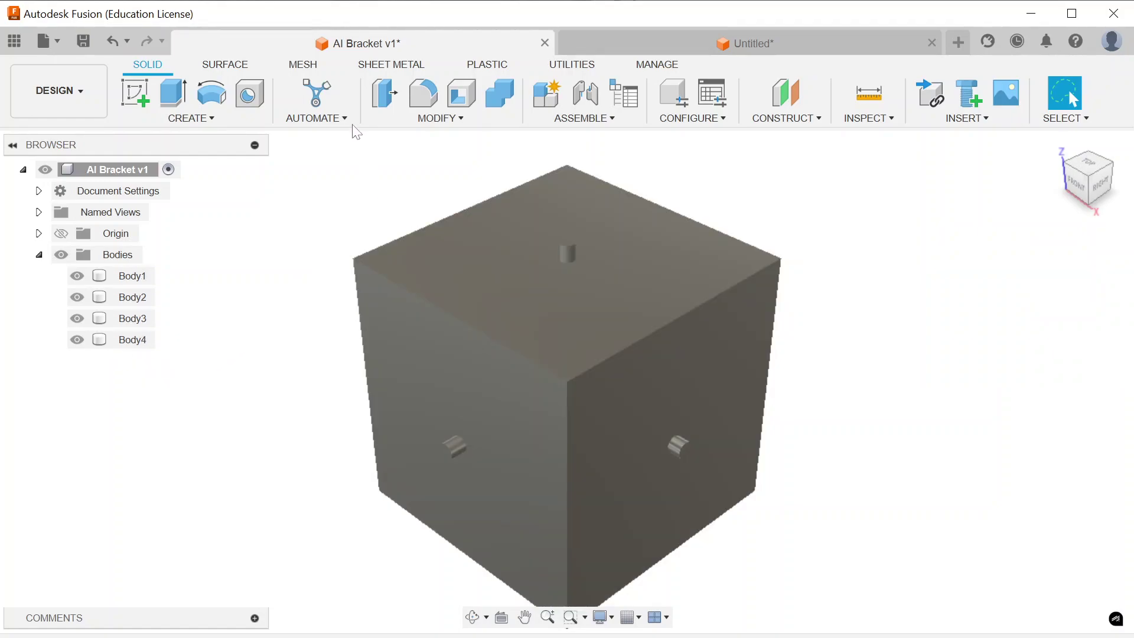
Set up Automated Modeling with the side faces of the three small cylinders as faces to connect and the cube as the body to avoid
{"action": "left_click", "coordinate": [319, 101]}
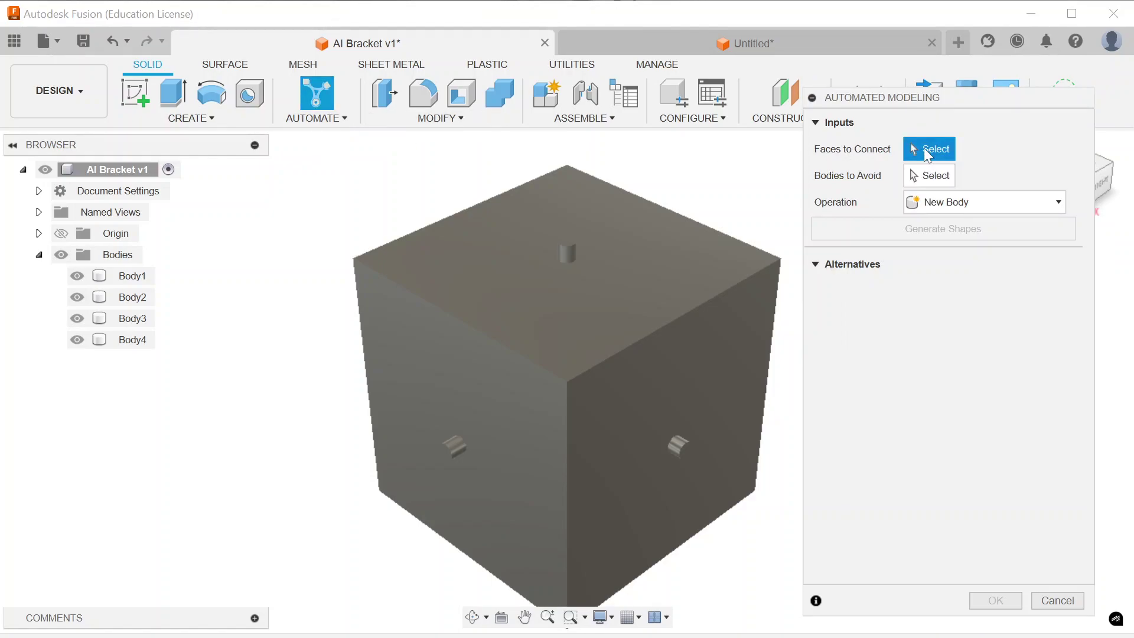
{"action": "left_click", "coordinate": [569, 253]}
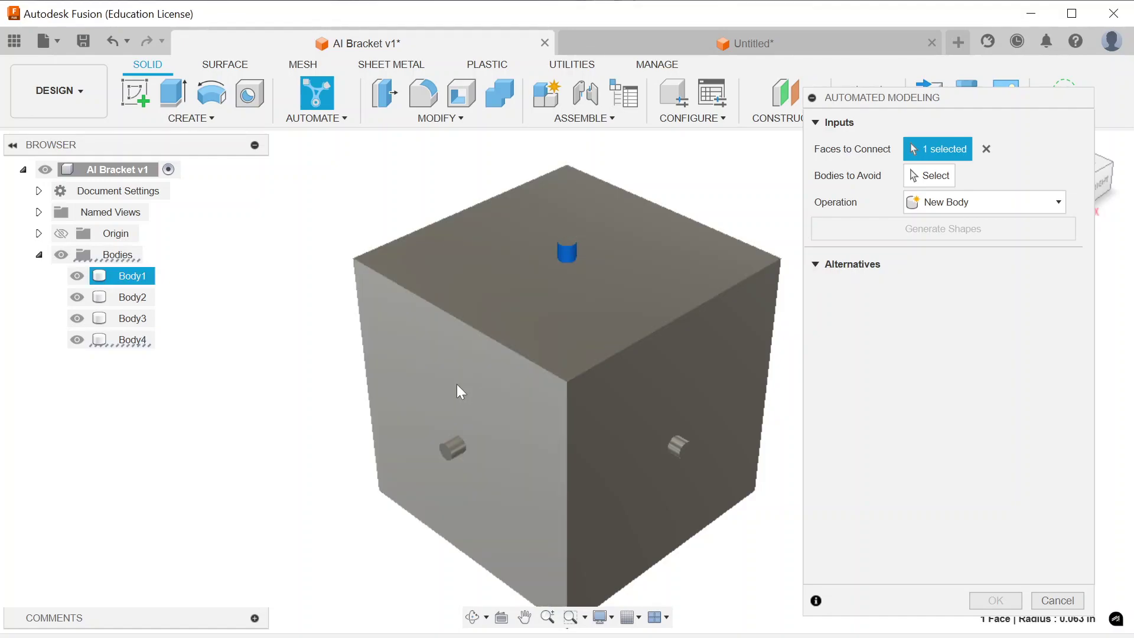
{"action": "left_click", "coordinate": [458, 445]}
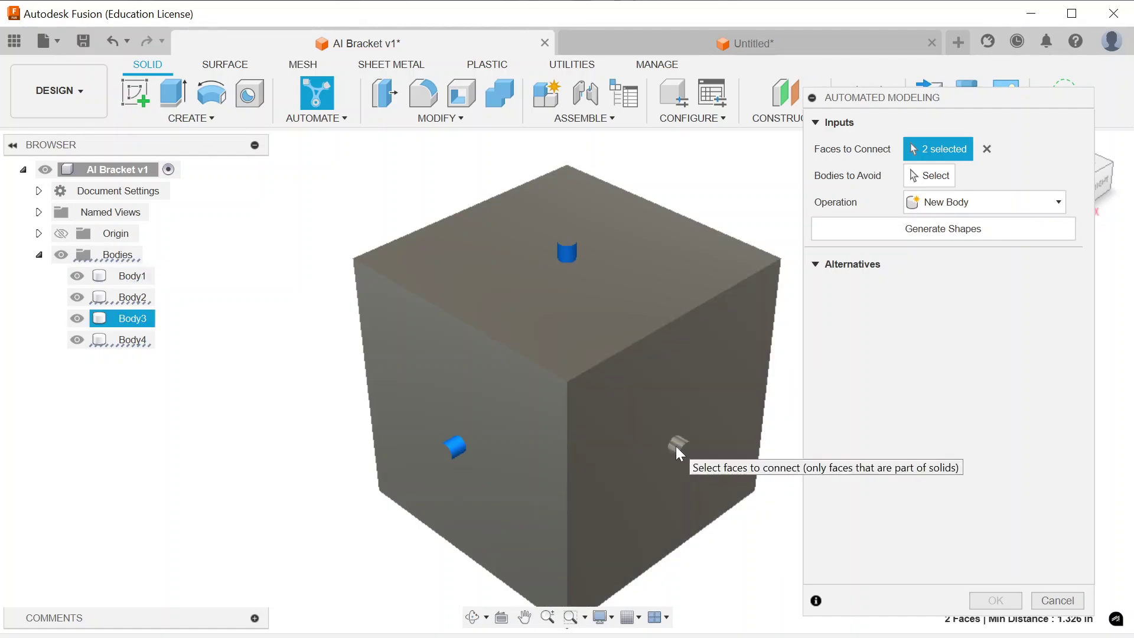
{"action": "left_click", "coordinate": [678, 447]}
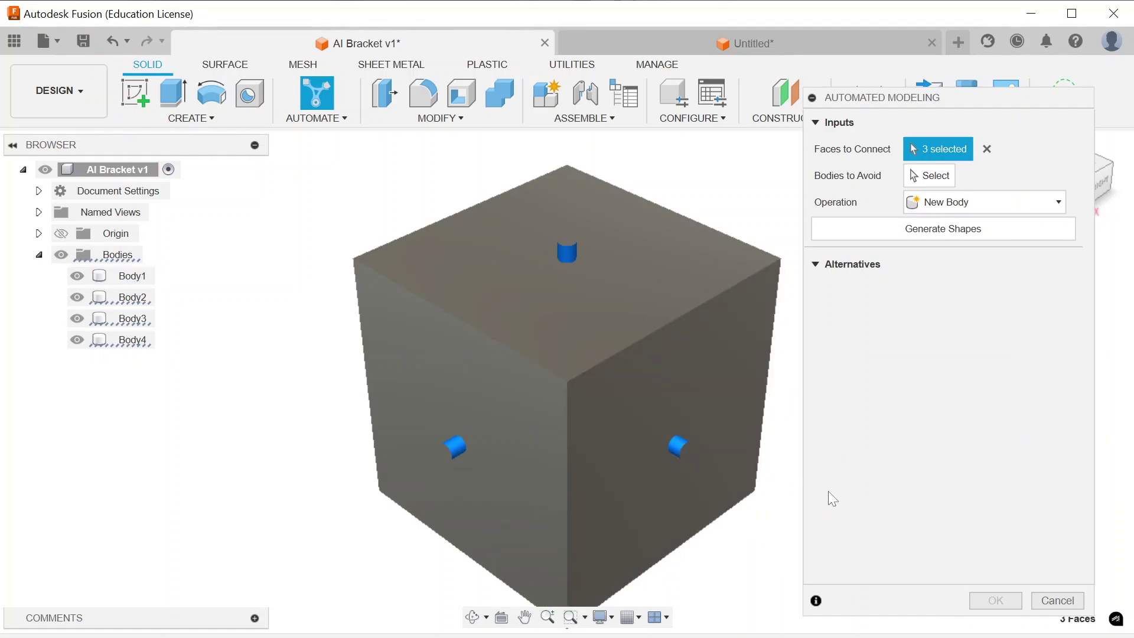
{"action": "left_click", "coordinate": [940, 175]}
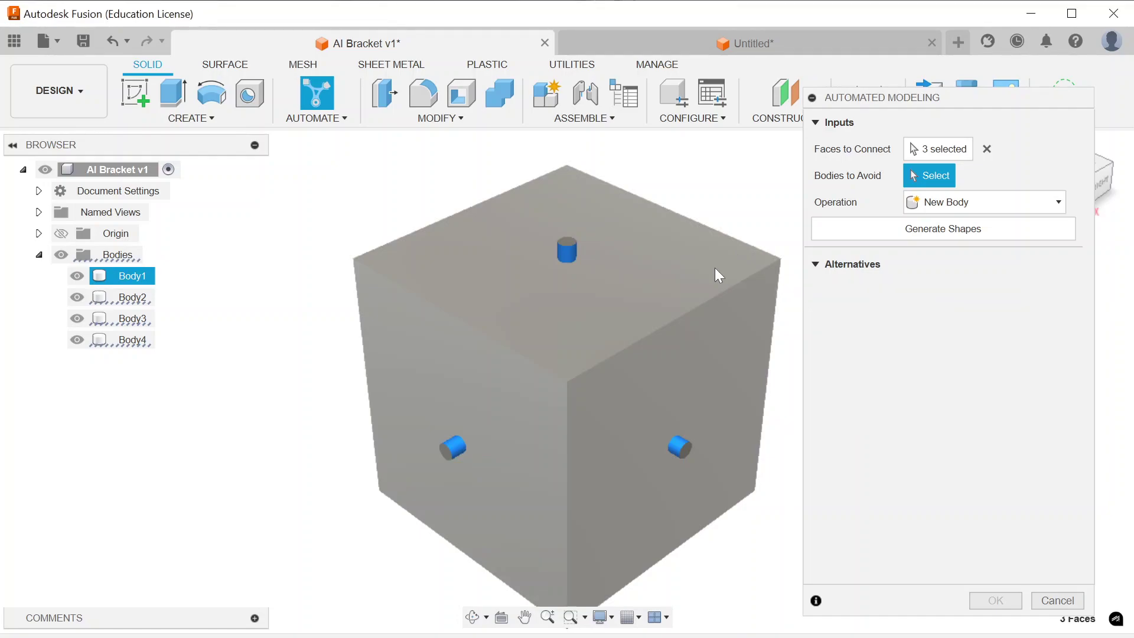
{"action": "left_click", "coordinate": [716, 268]}
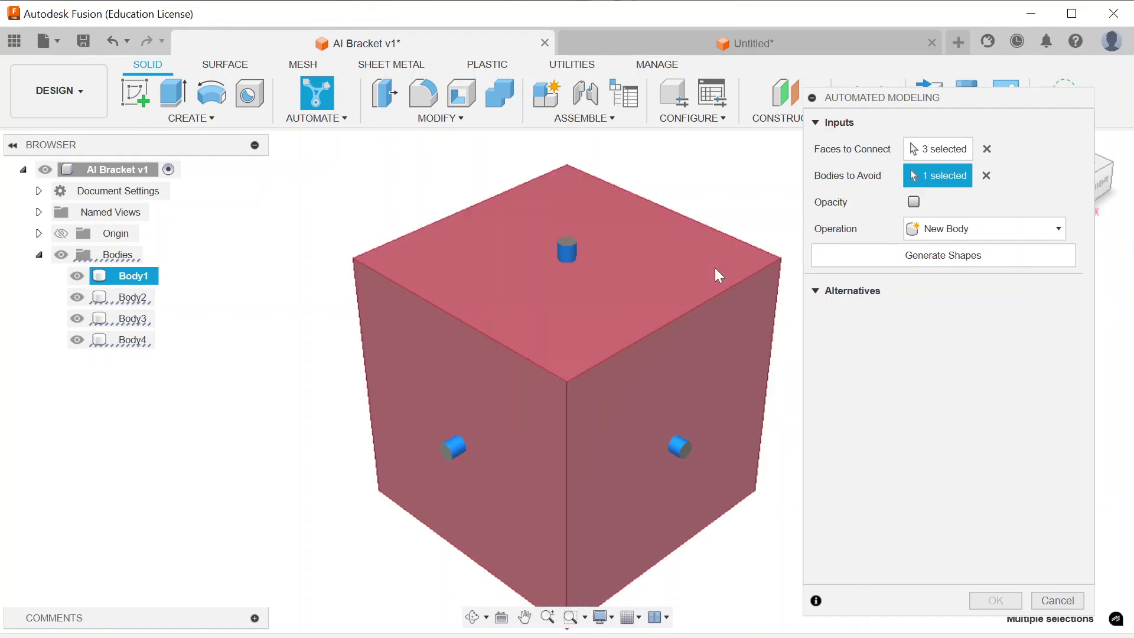
Set the Automated Modeling operation to New Component and switch to the untitled document holding the generated alternatives
{"action": "left_click", "coordinate": [993, 231]}
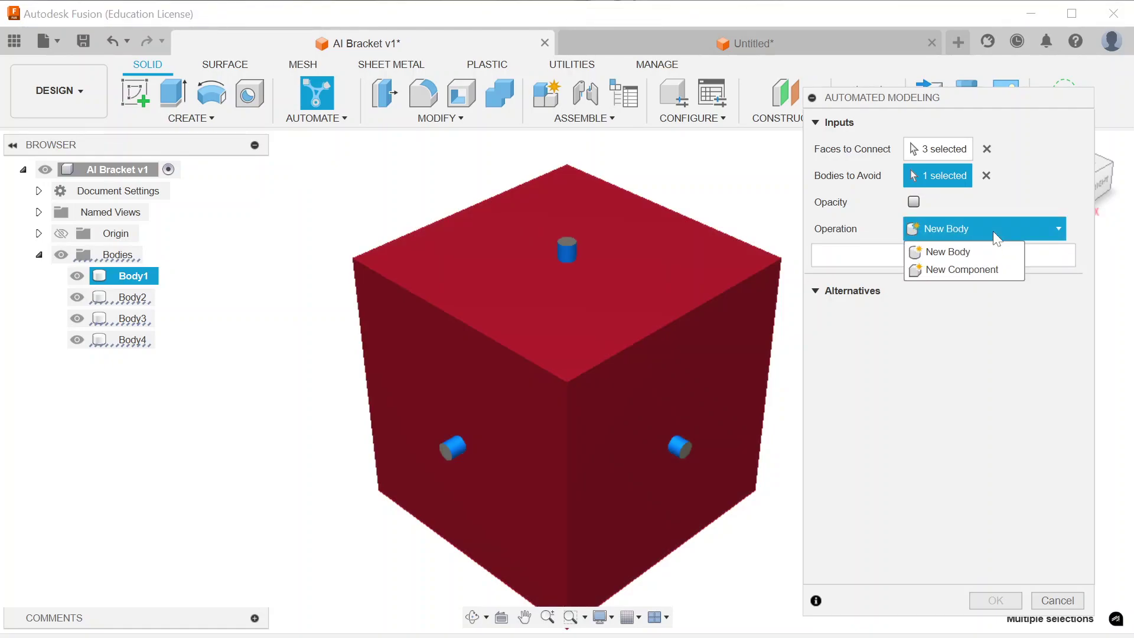
{"action": "left_click", "coordinate": [959, 271]}
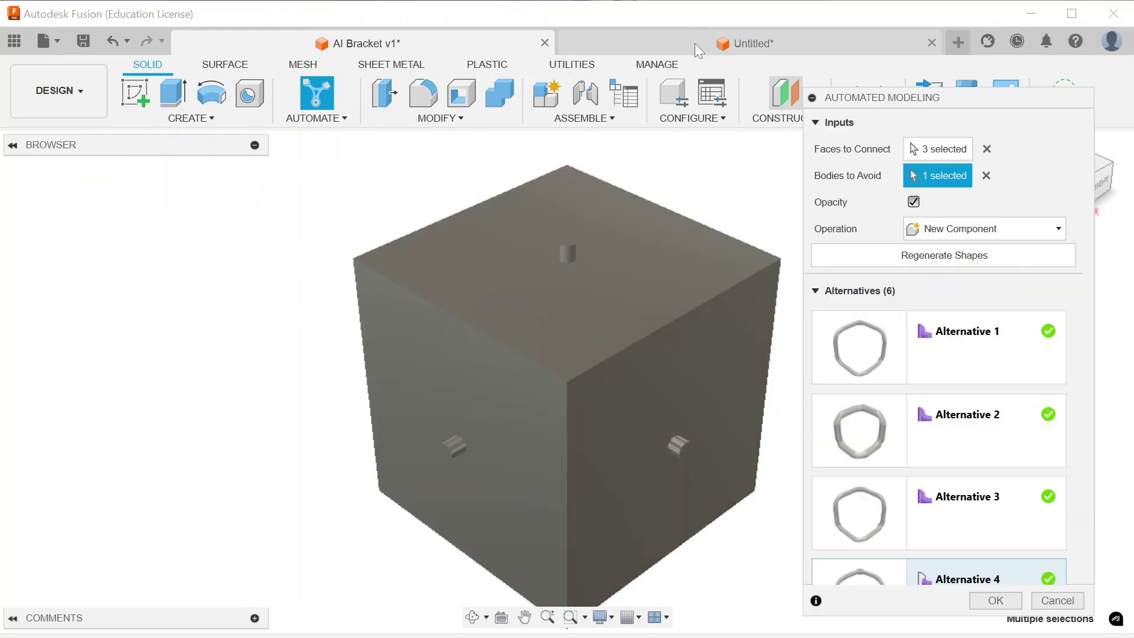
{"action": "left_click", "coordinate": [699, 43]}
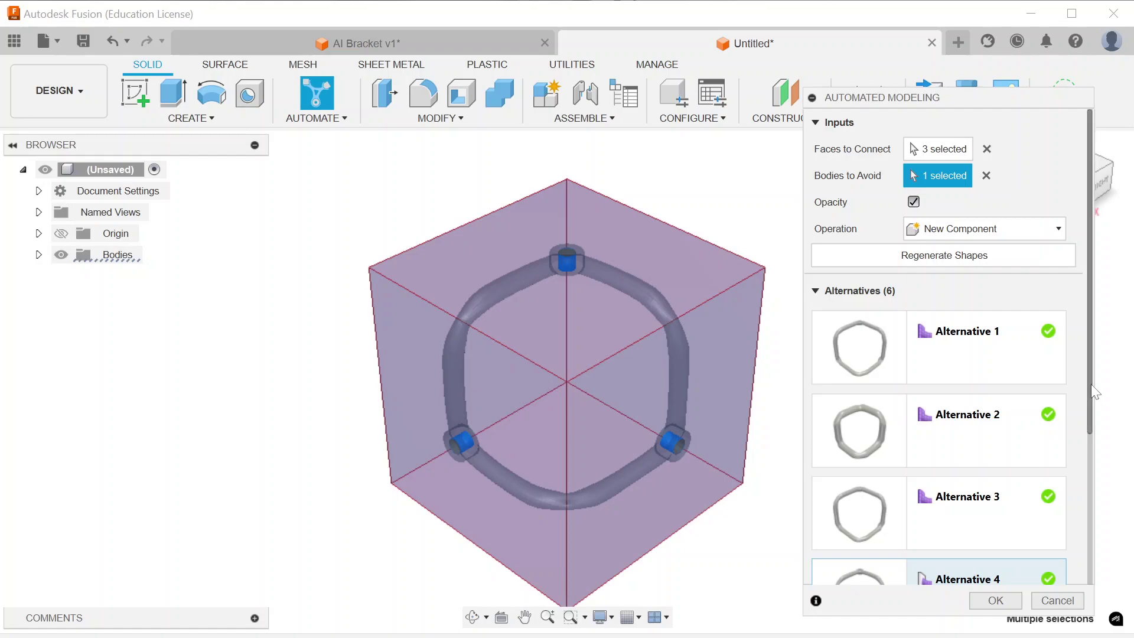
Preview and compare the six generated bracket shapes, Alternative 1 through Alternative 6
{"action": "left_click", "coordinate": [934, 344]}
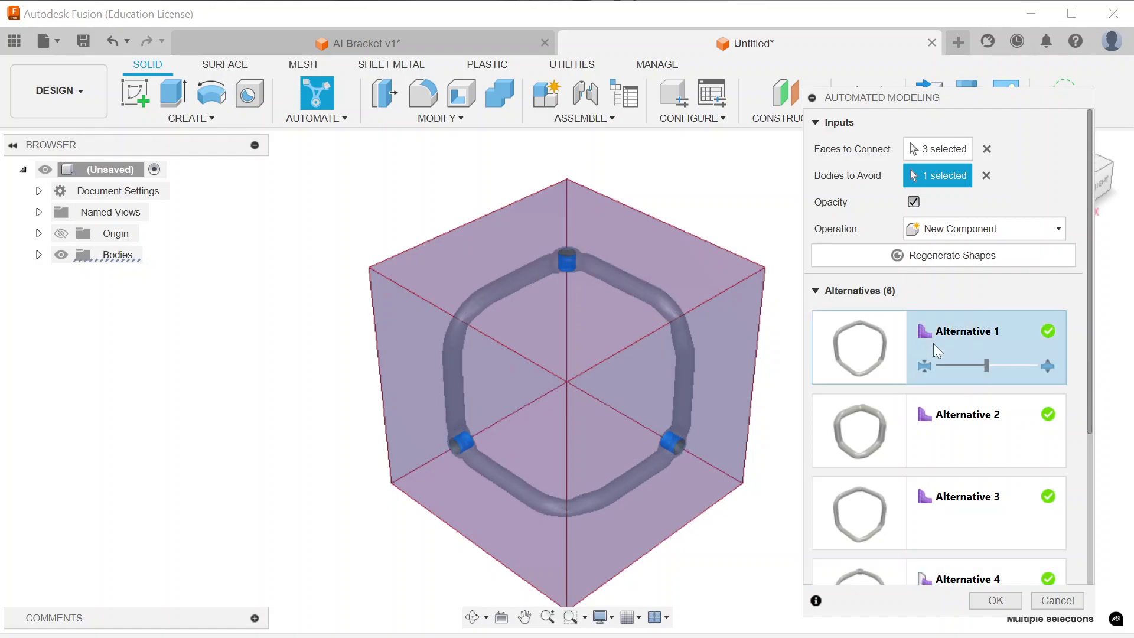
{"action": "left_click", "coordinate": [949, 425]}
{"action": "left_click", "coordinate": [968, 349]}
{"action": "left_click", "coordinate": [958, 434]}
{"action": "left_click", "coordinate": [958, 502]}
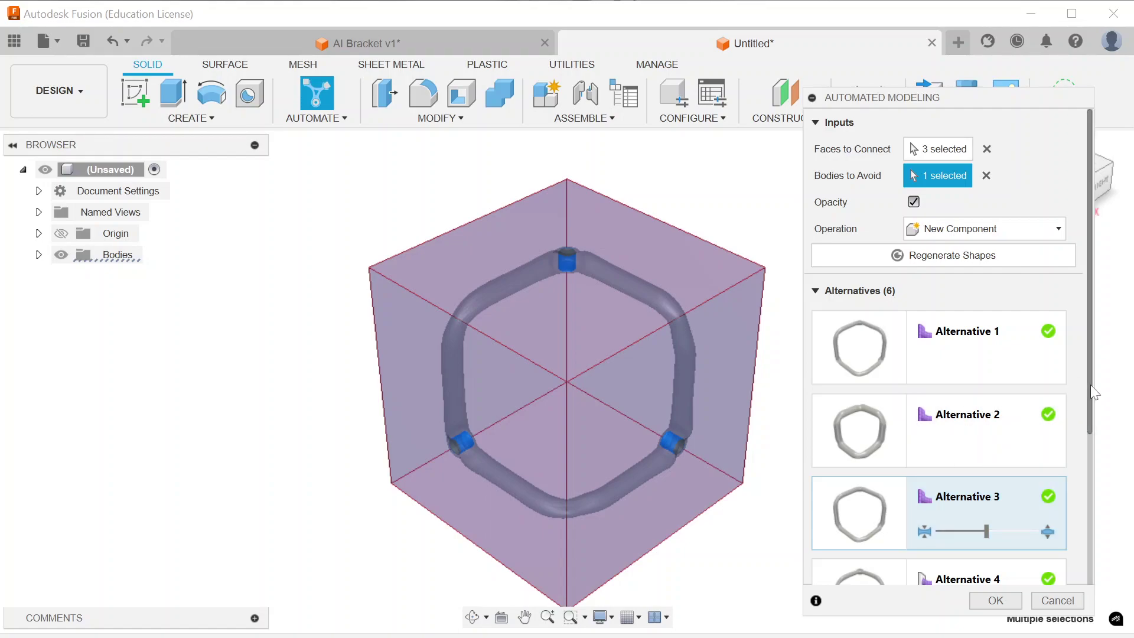
{"action": "scroll", "coordinate": [1088, 385], "scroll_direction": "down", "scroll_amount": 2}
{"action": "scroll", "coordinate": [1004, 368], "scroll_direction": "down", "scroll_amount": 2}
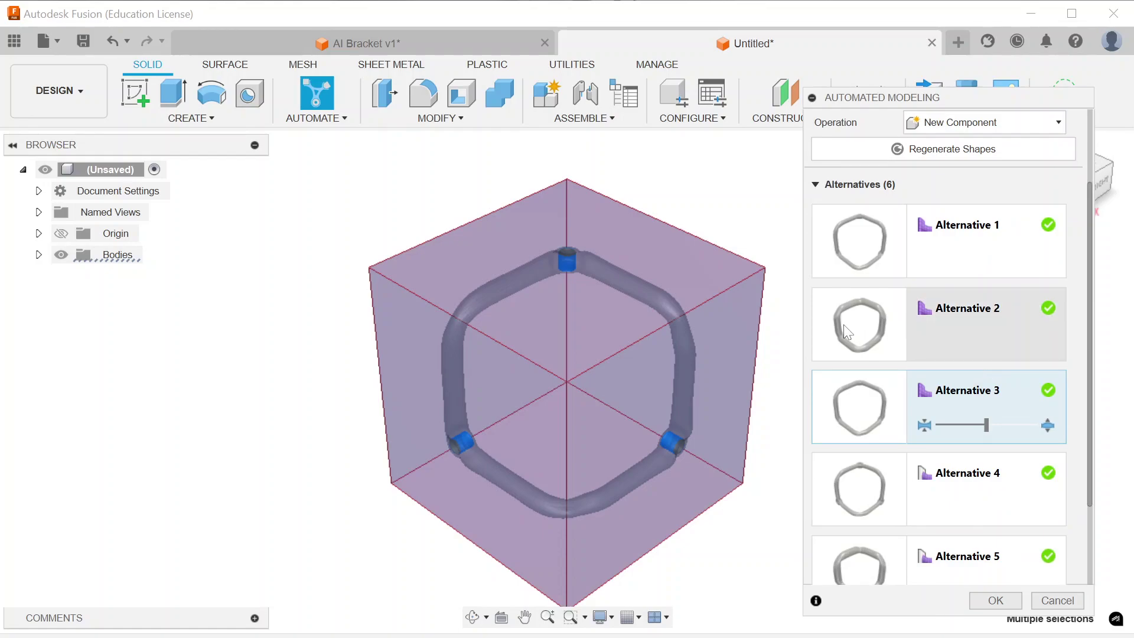
{"action": "left_click", "coordinate": [942, 320]}
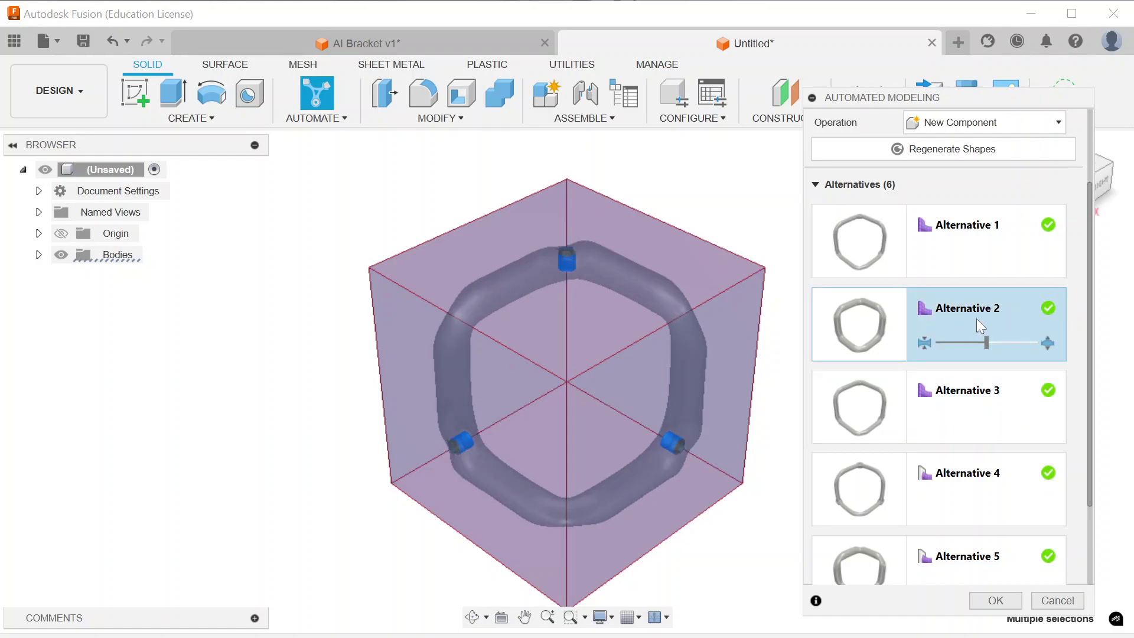
{"action": "left_click", "coordinate": [969, 394]}
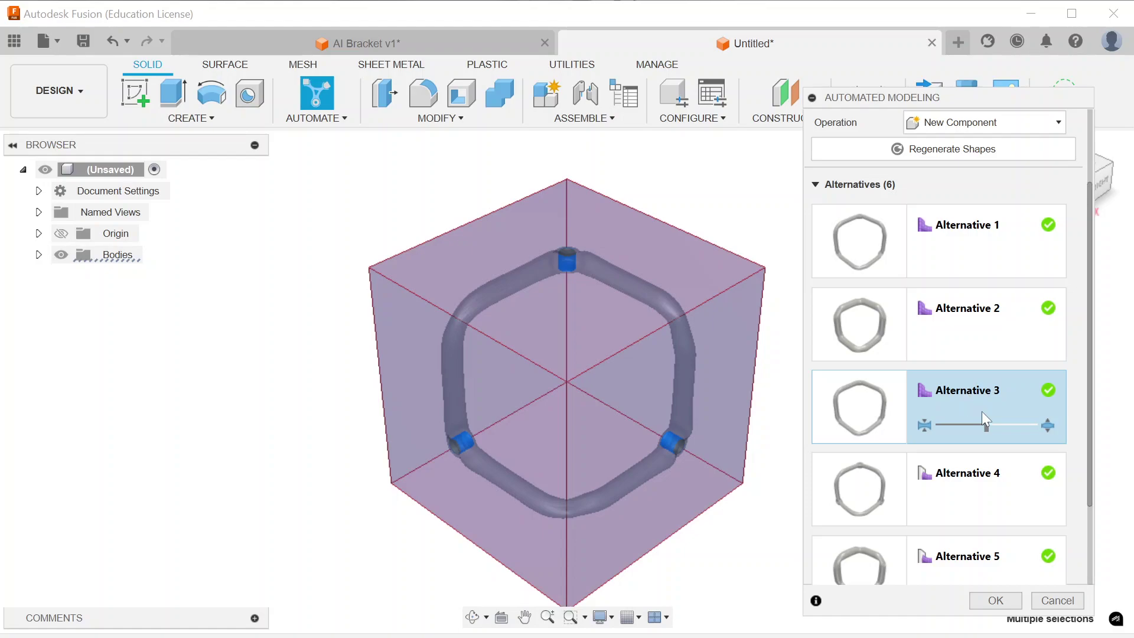
{"action": "scroll", "coordinate": [966, 470], "scroll_direction": "down", "scroll_amount": 1}
{"action": "scroll", "coordinate": [970, 473], "scroll_direction": "down", "scroll_amount": 1}
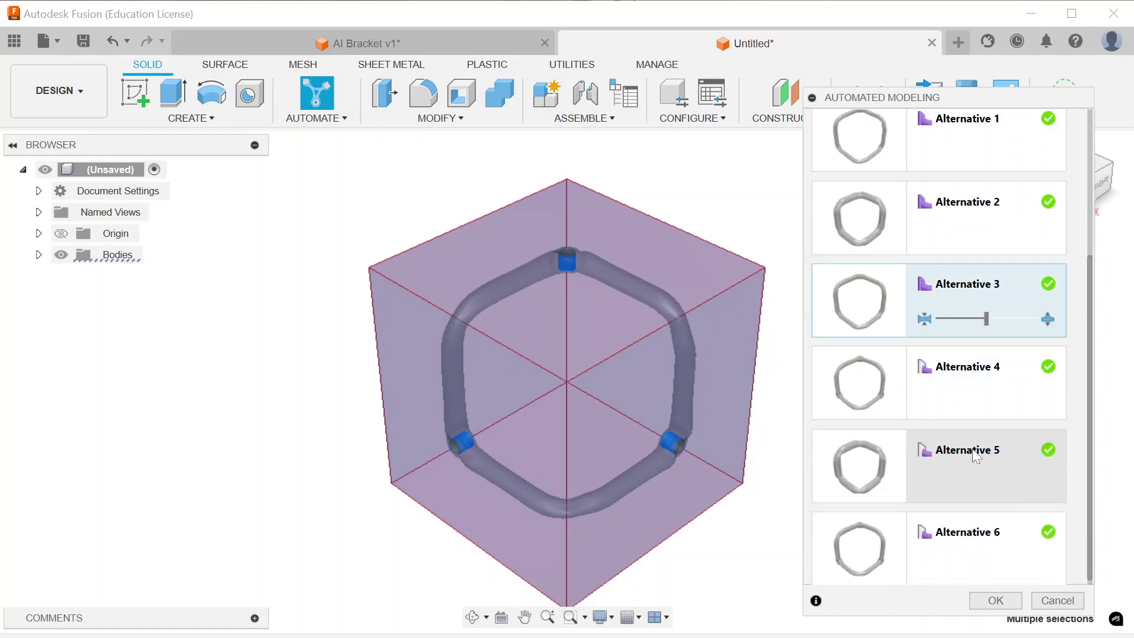
{"action": "left_click", "coordinate": [976, 378]}
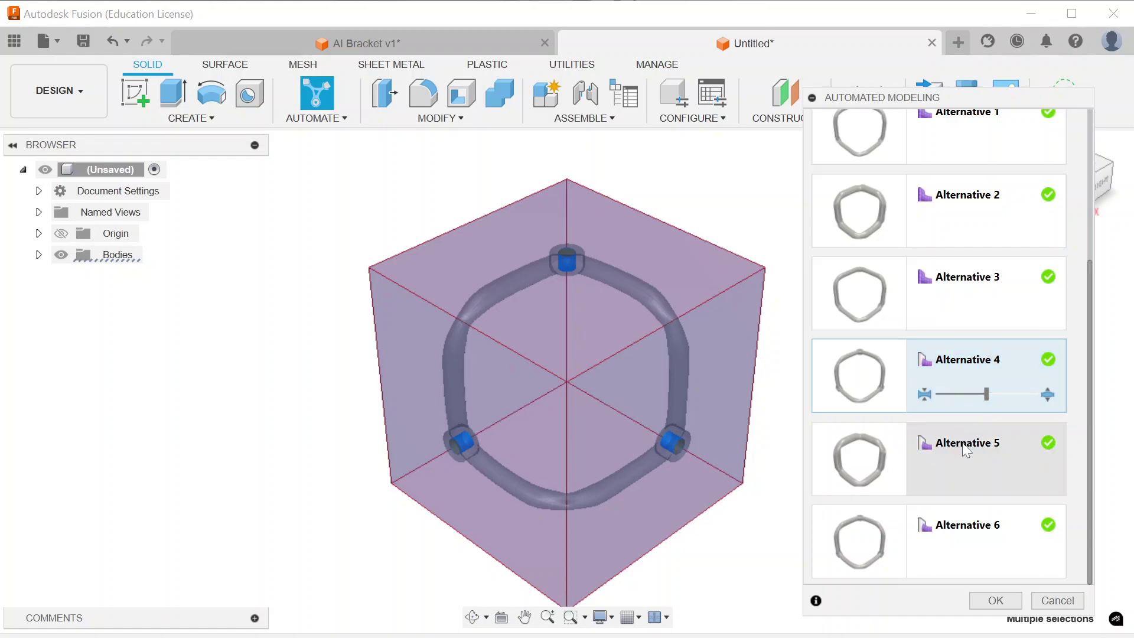
{"action": "left_click", "coordinate": [945, 540]}
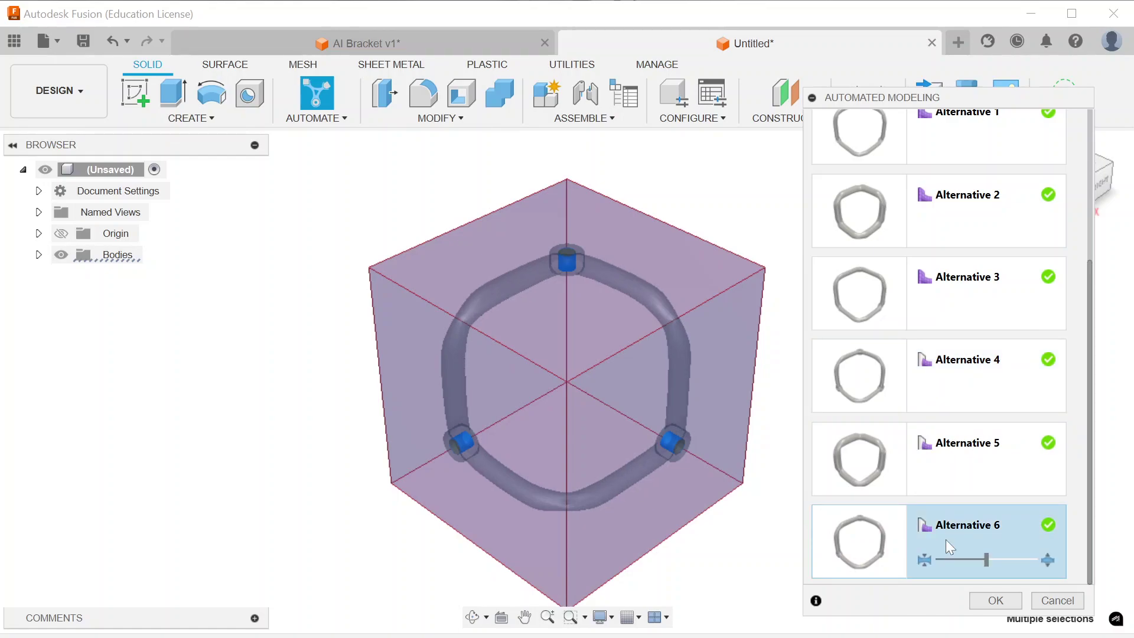
{"action": "left_click", "coordinate": [962, 445]}
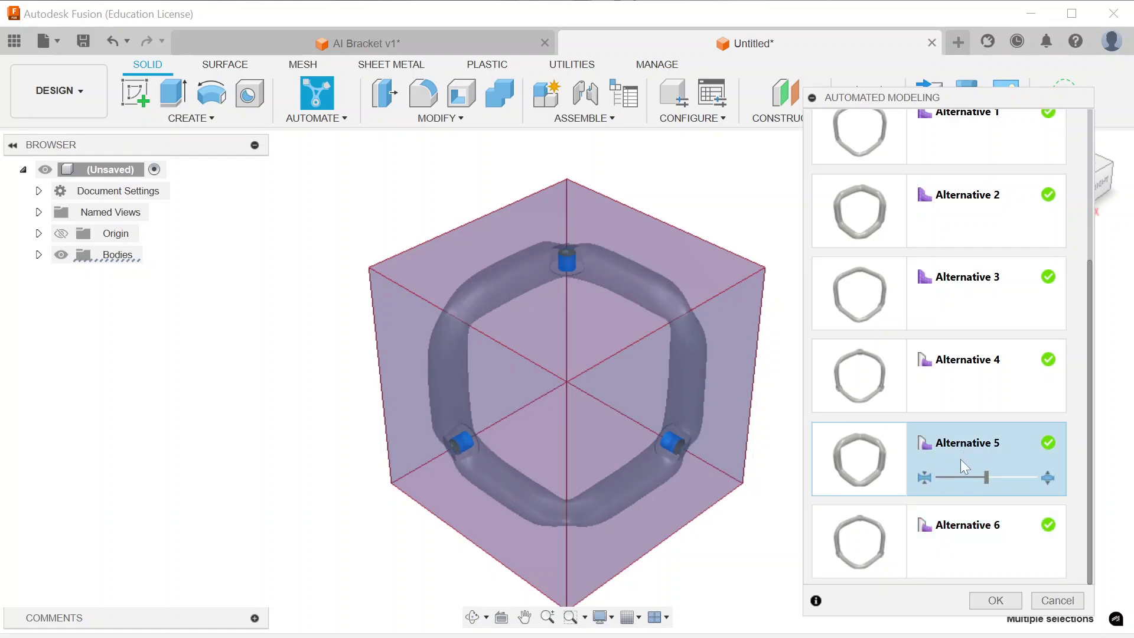
Choose Alternative 4, raise its volume to about the maximum, and create the bracket from it
{"action": "left_click", "coordinate": [954, 387]}
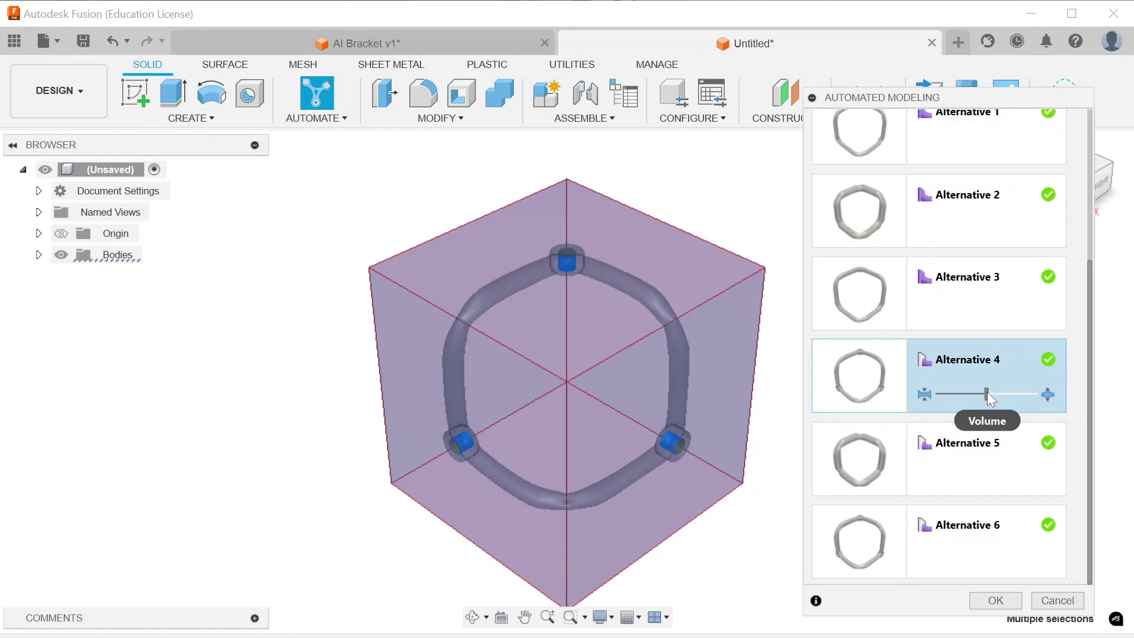
{"action": "left_click_drag", "start_coordinate": [987, 392], "coordinate": [1026, 392]}
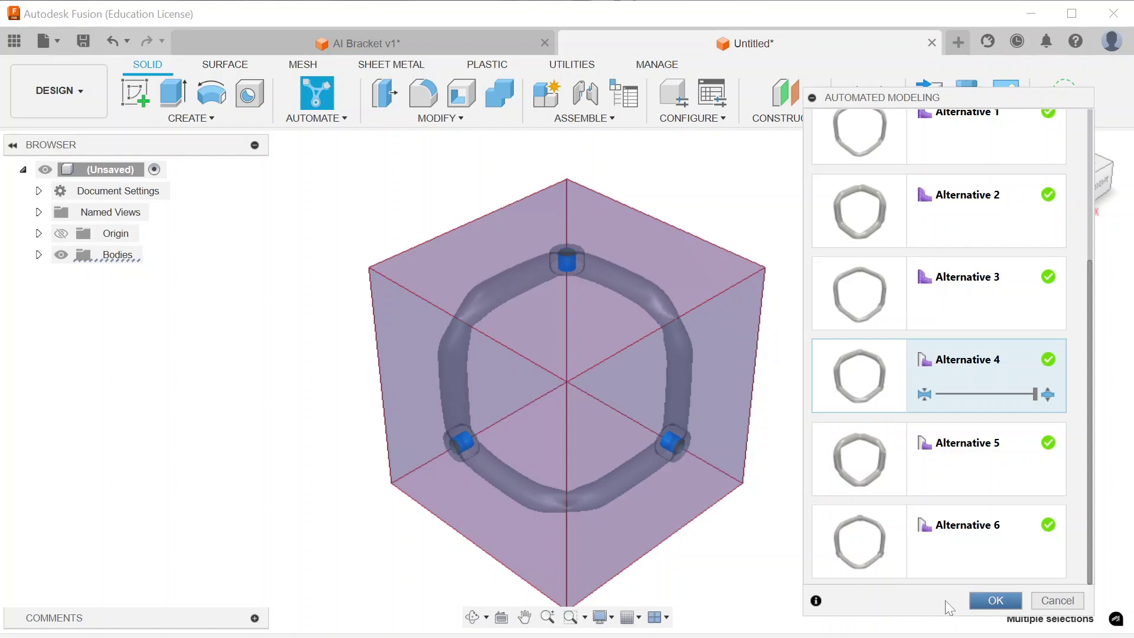
{"action": "left_click", "coordinate": [981, 601]}
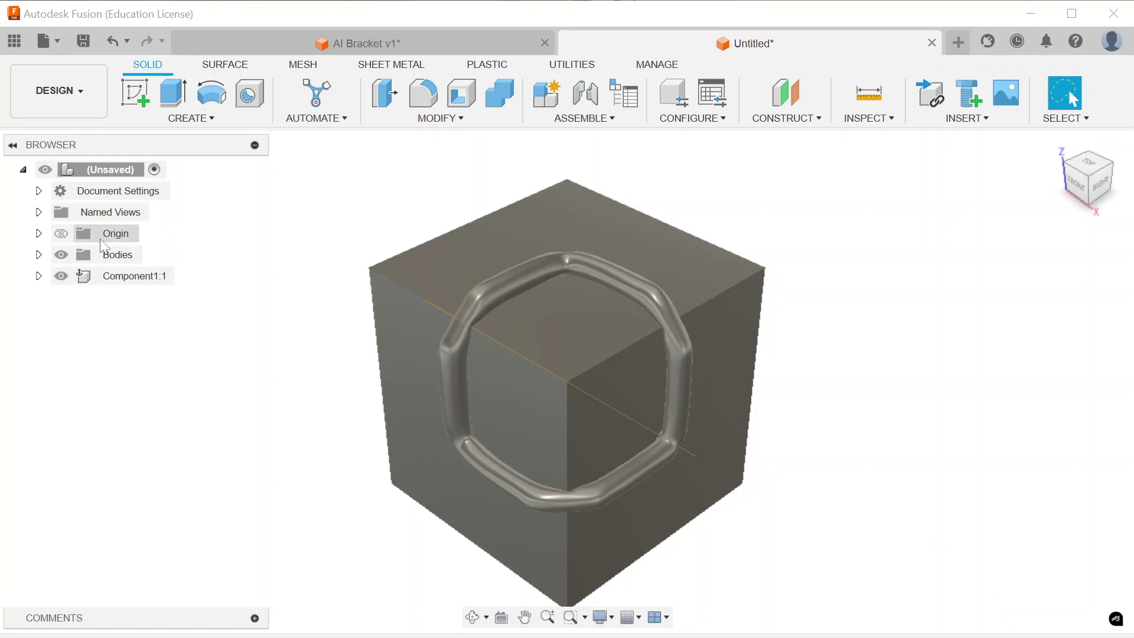
Hide the cube and cylinder bodies, inspect the bracket from another side, and return to the home view
{"action": "left_click", "coordinate": [110, 255]}
{"action": "left_click", "coordinate": [63, 255]}
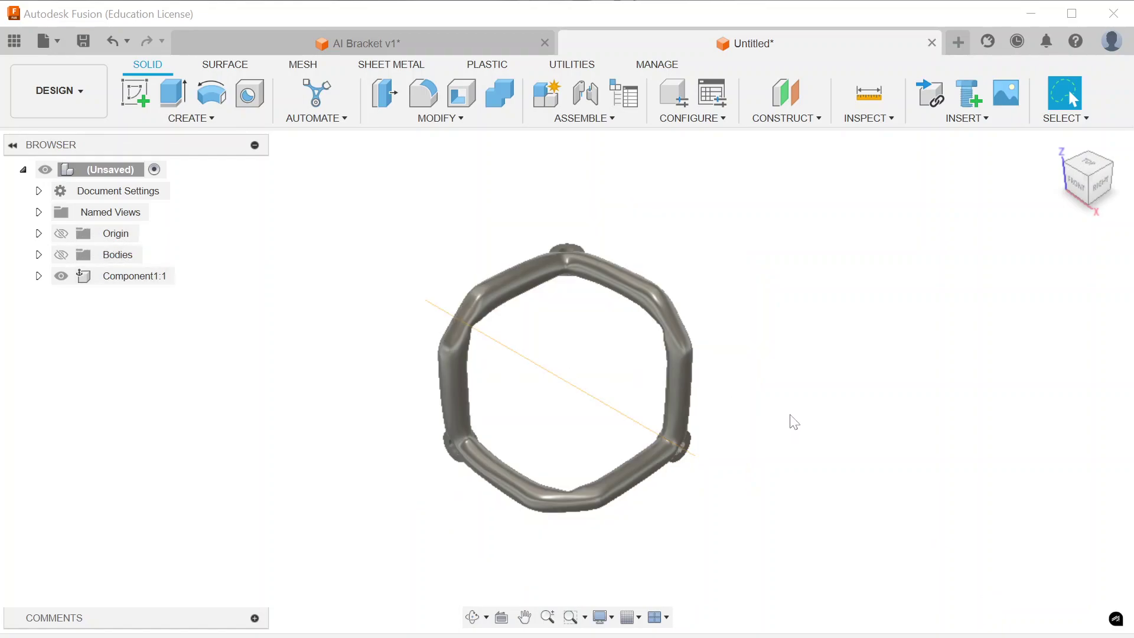
{"action": "left_click", "coordinate": [1071, 173]}
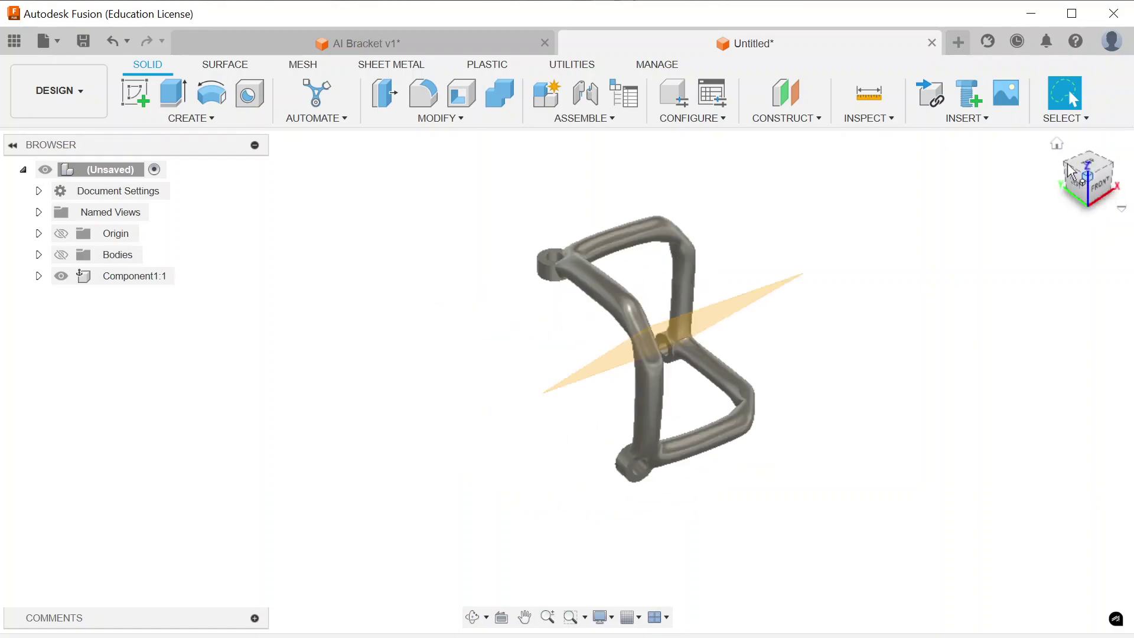
{"action": "left_click", "coordinate": [451, 119]}
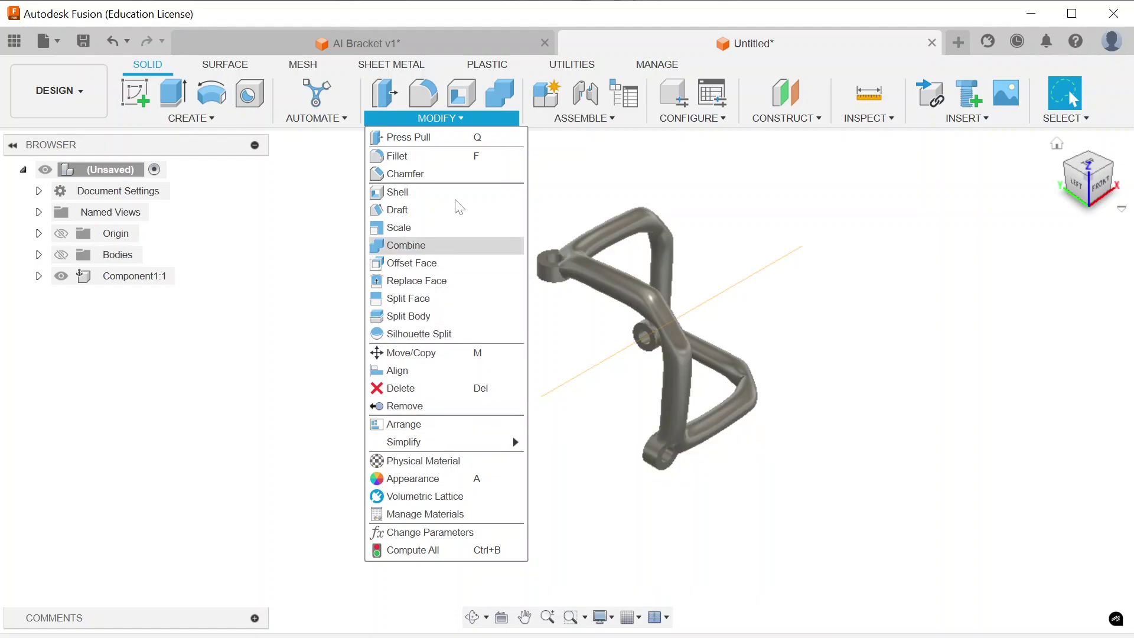
{"action": "left_click", "coordinate": [1058, 144]}
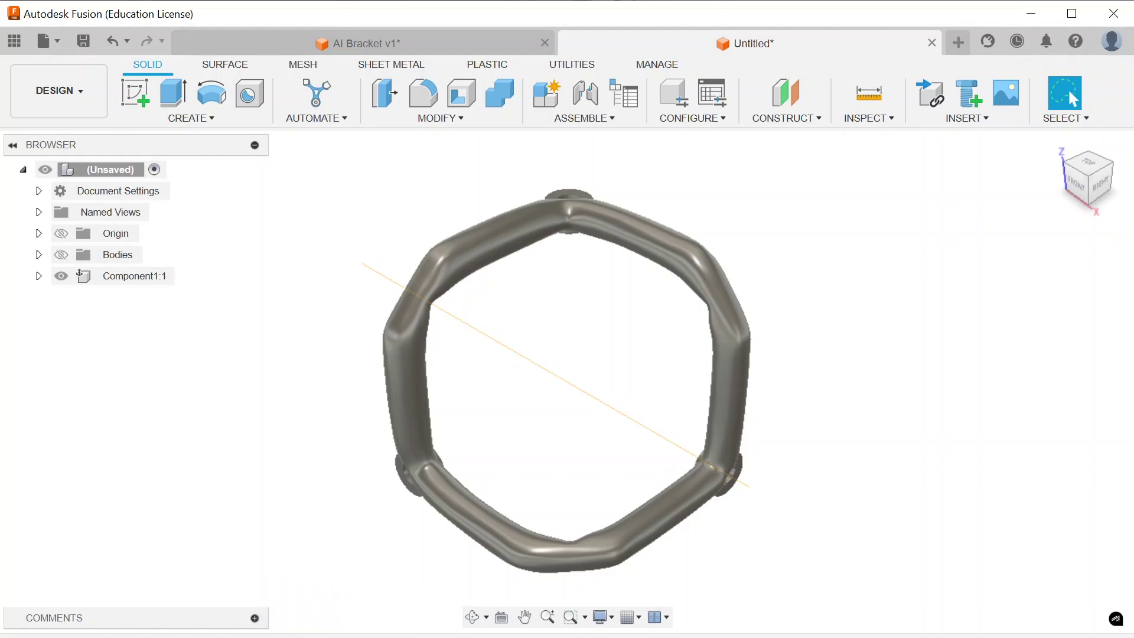
Edit the bracket's organic form by moving one vertex on the front-top bend about 0.106 in upward, and finish the form
{"action": "right_click", "coordinate": [291, 634]}
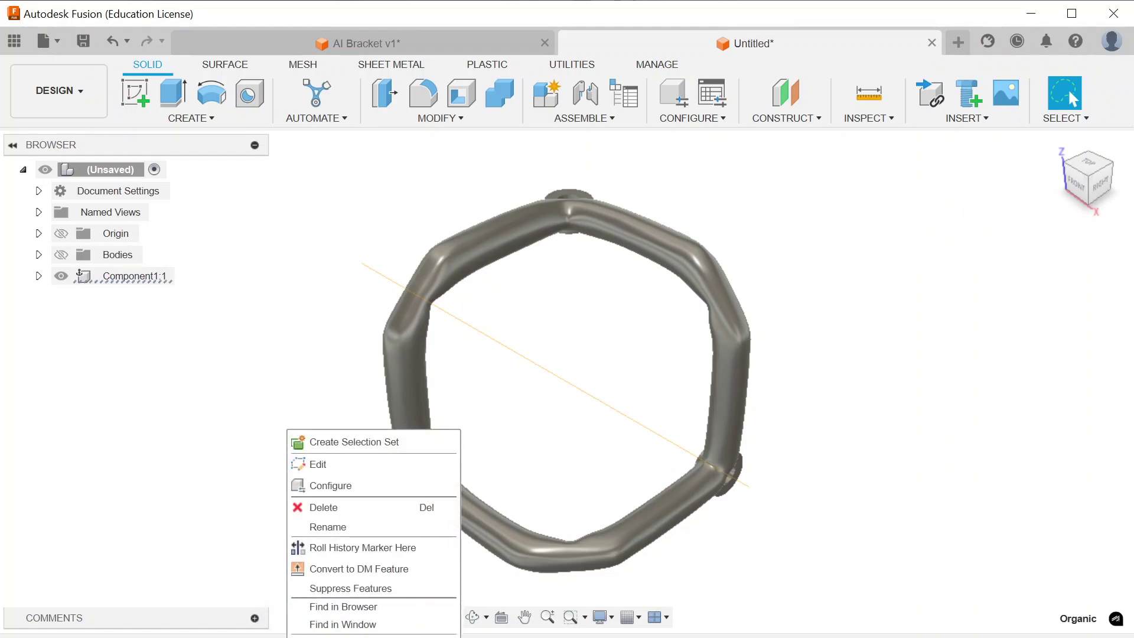
{"action": "left_click", "coordinate": [341, 467]}
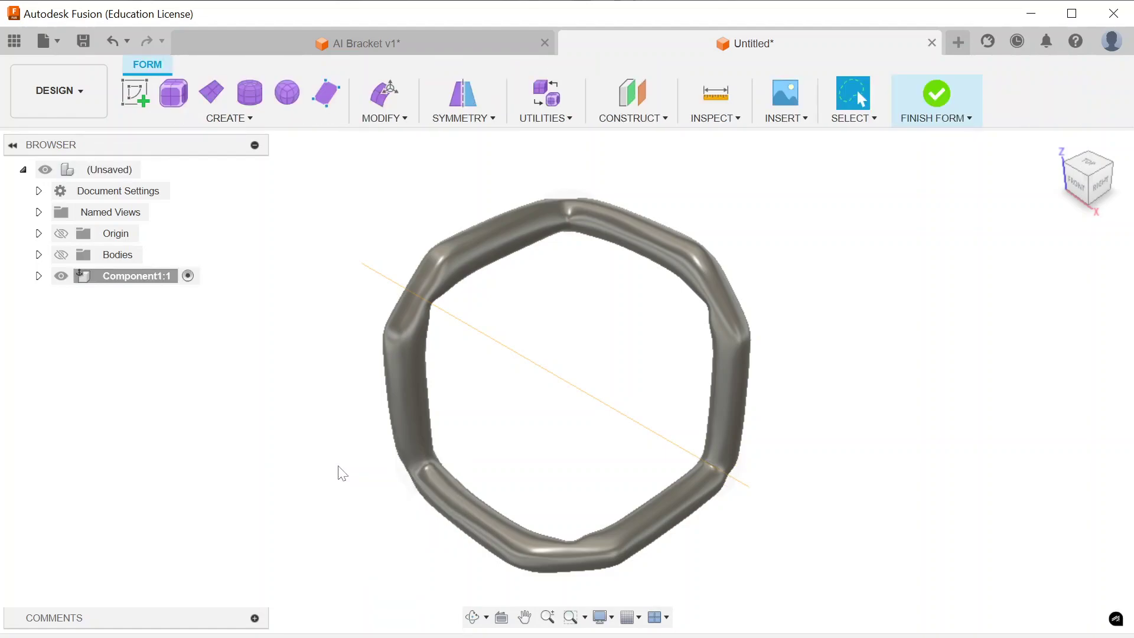
{"action": "left_click", "coordinate": [406, 120]}
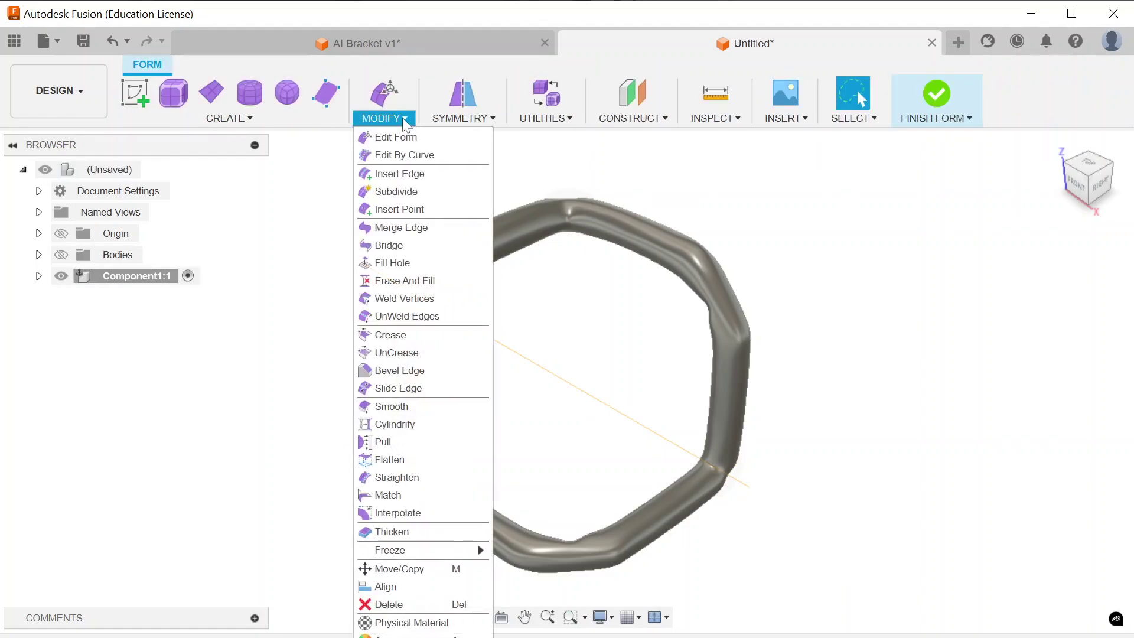
{"action": "left_click", "coordinate": [403, 145]}
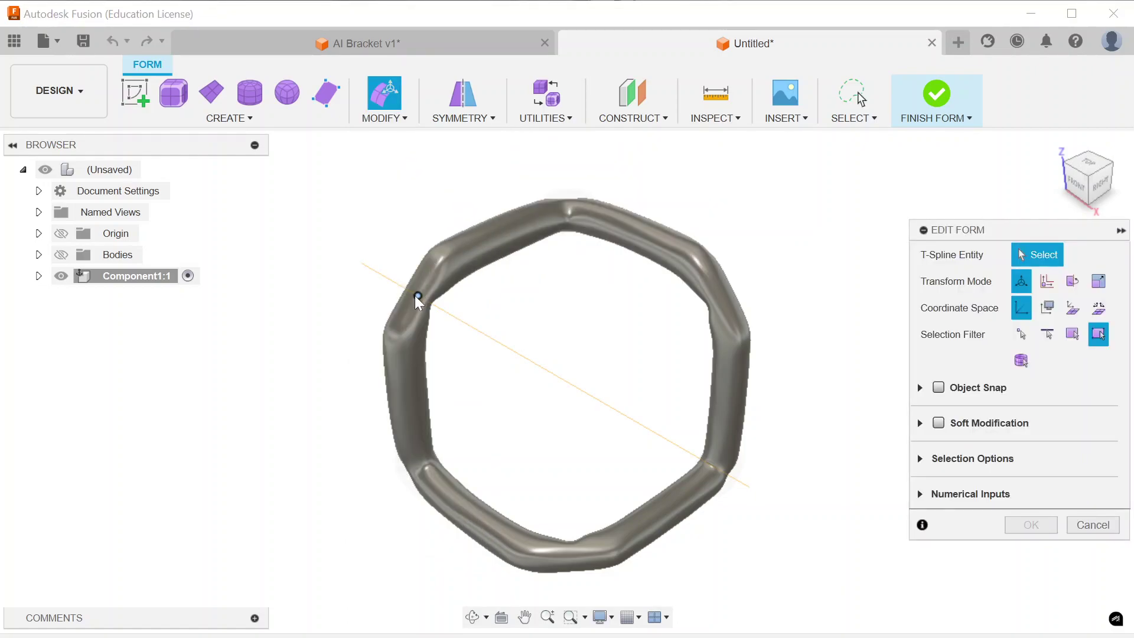
{"action": "scroll", "coordinate": [421, 297], "scroll_direction": "up", "scroll_amount": 5}
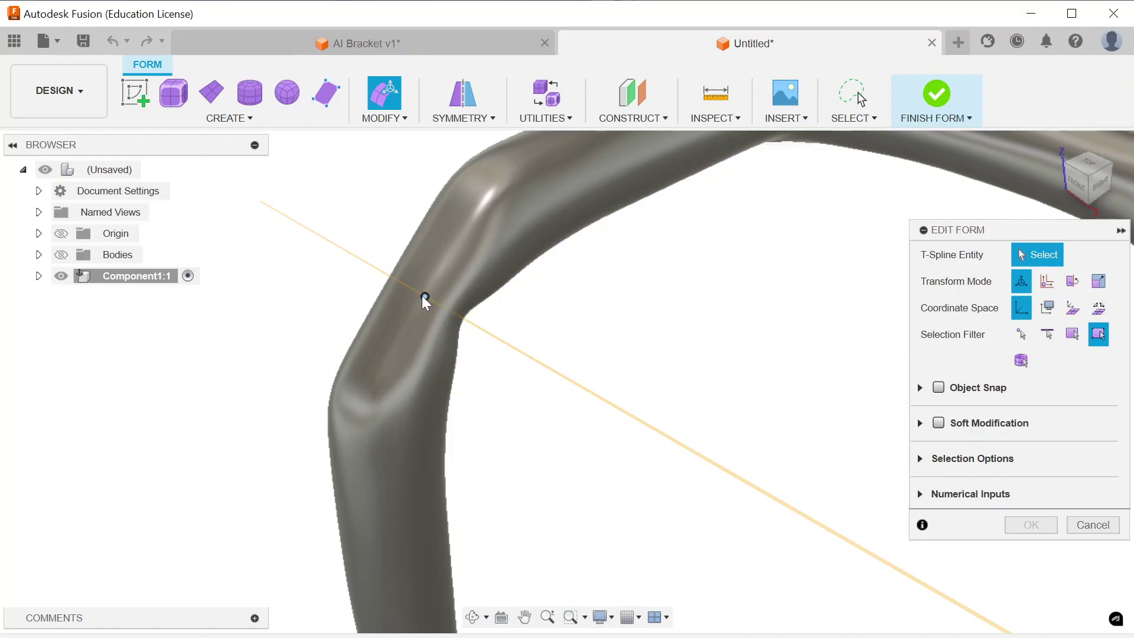
{"action": "left_click", "coordinate": [426, 299]}
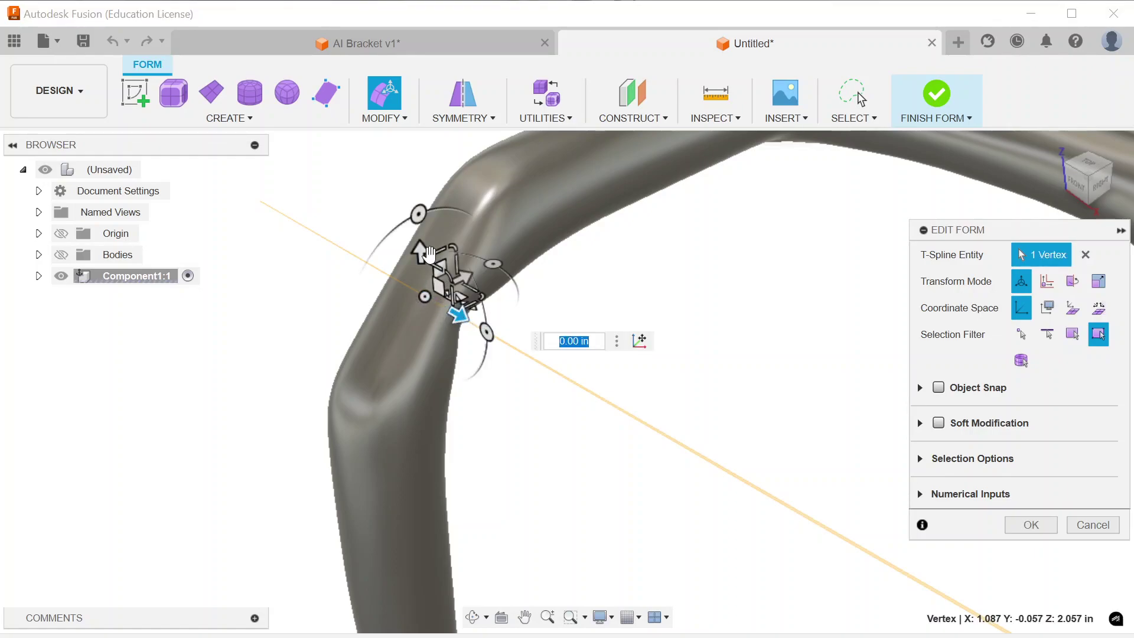
{"action": "left_click_drag", "start_coordinate": [422, 252], "coordinate": [427, 195]}
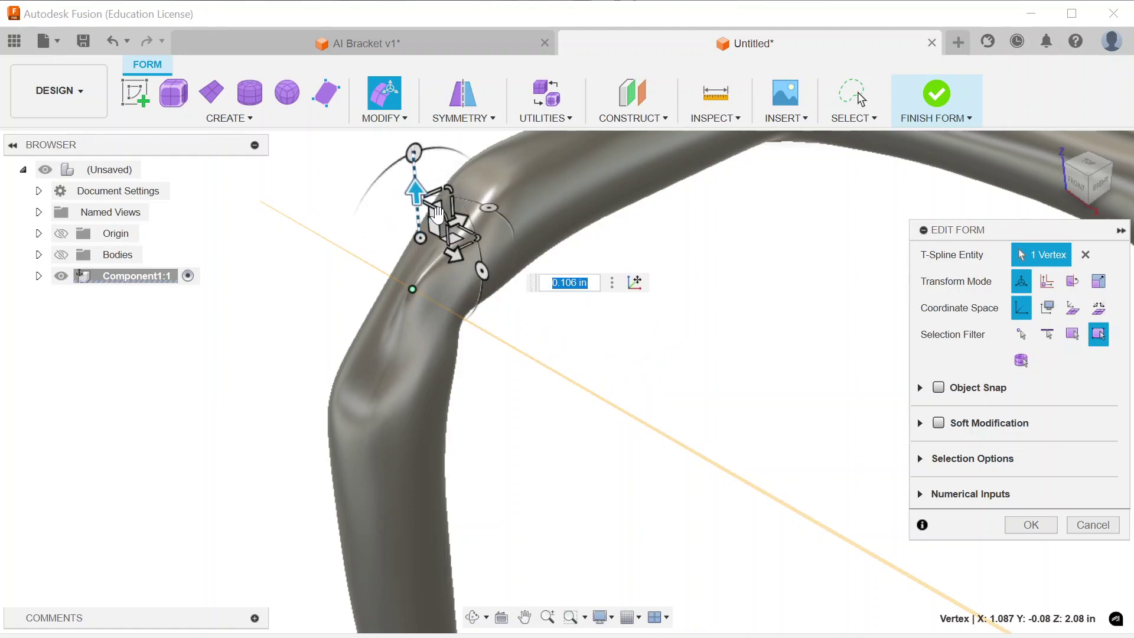
{"action": "left_click", "coordinate": [1029, 529]}
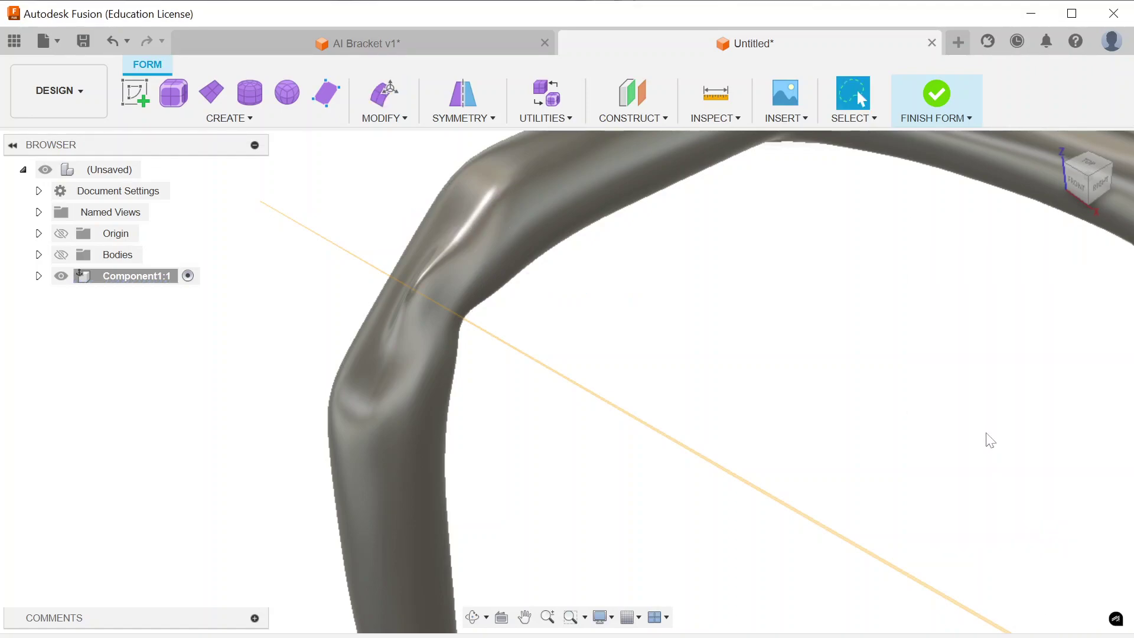
{"action": "left_click", "coordinate": [937, 93]}
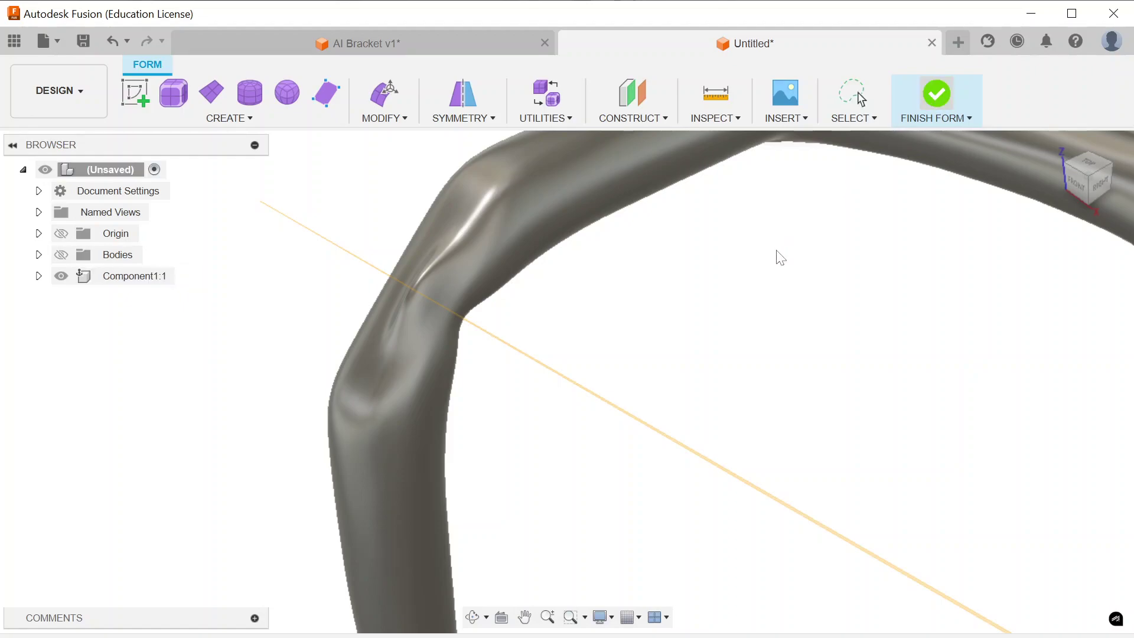